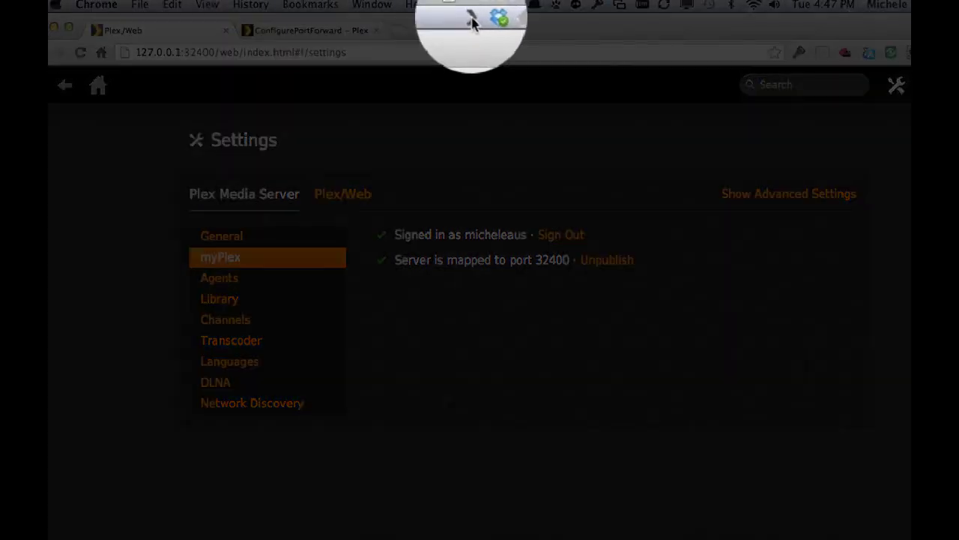
Go back to the Plex/Web home dashboard and scroll through My Library, On Deck and Queue
left_click(471, 5)
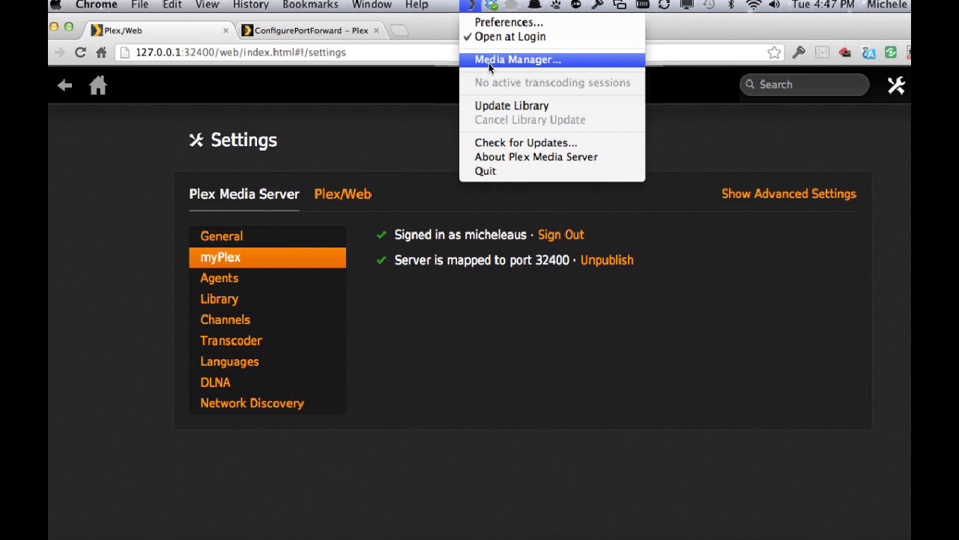
left_click(73, 138)
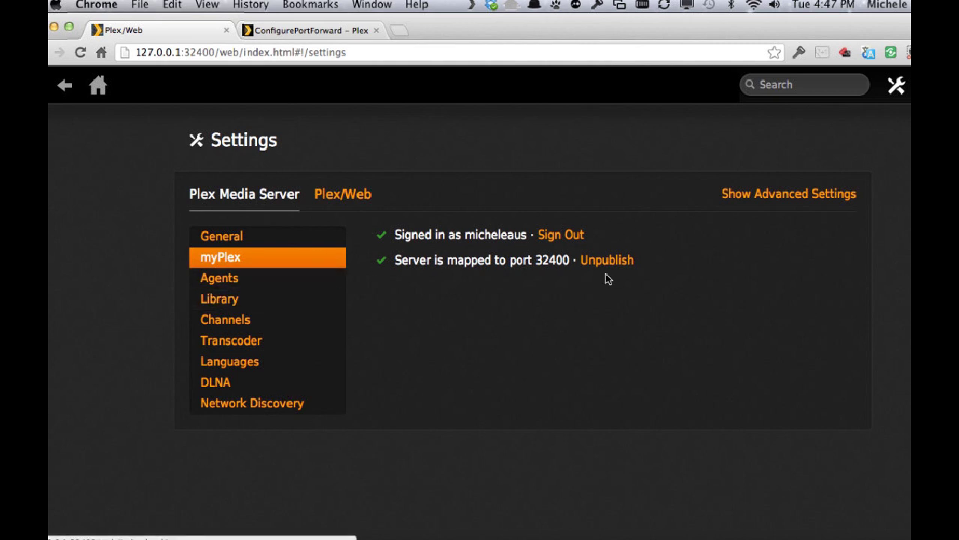
left_click(98, 86)
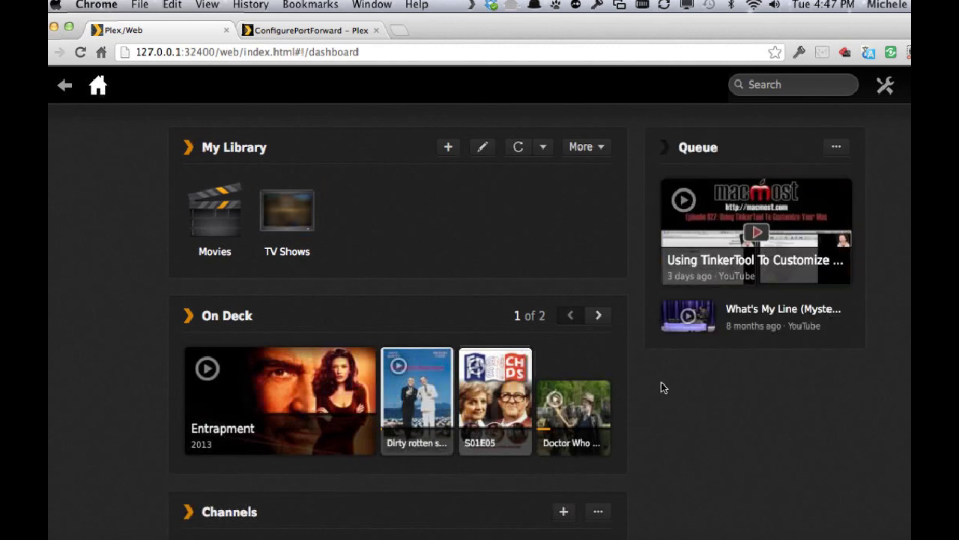
scroll(652, 388, "down", 4)
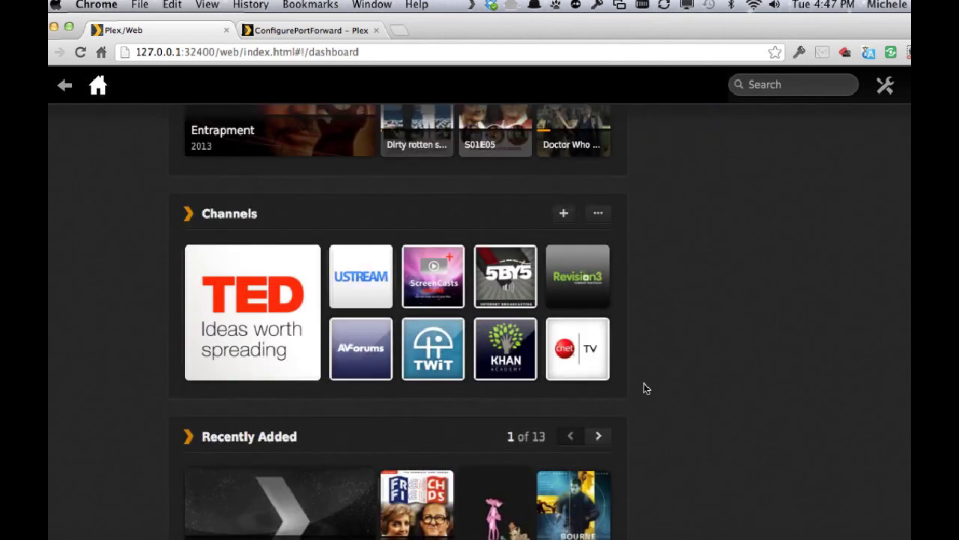
scroll(643, 387, "up", 5)
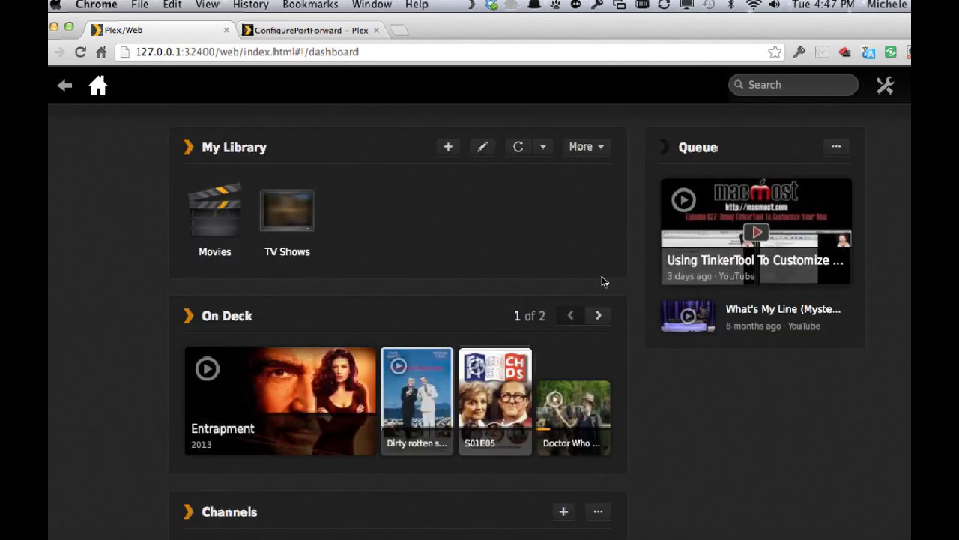
Show the myPlex settings page confirming sign-in and the server mapped to port 32400
left_click(885, 87)
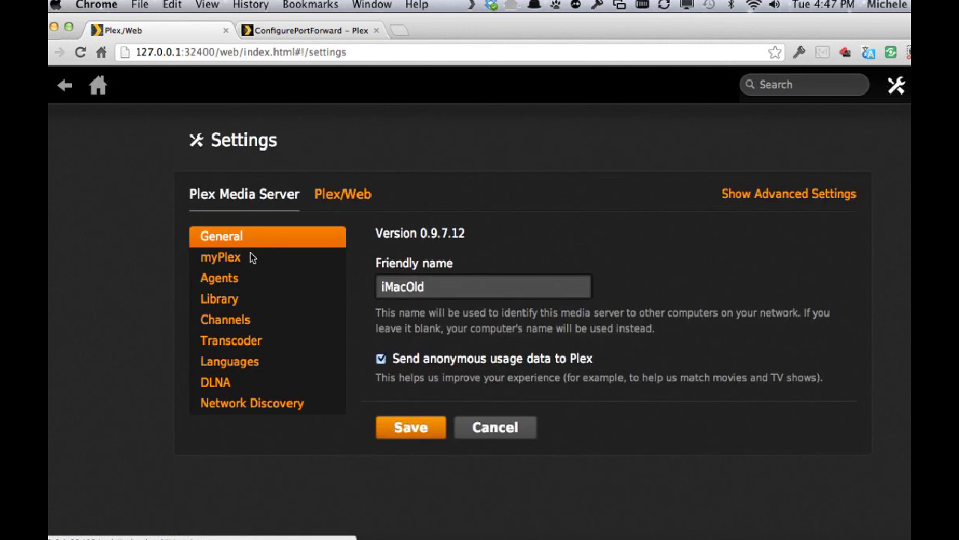
left_click(208, 263)
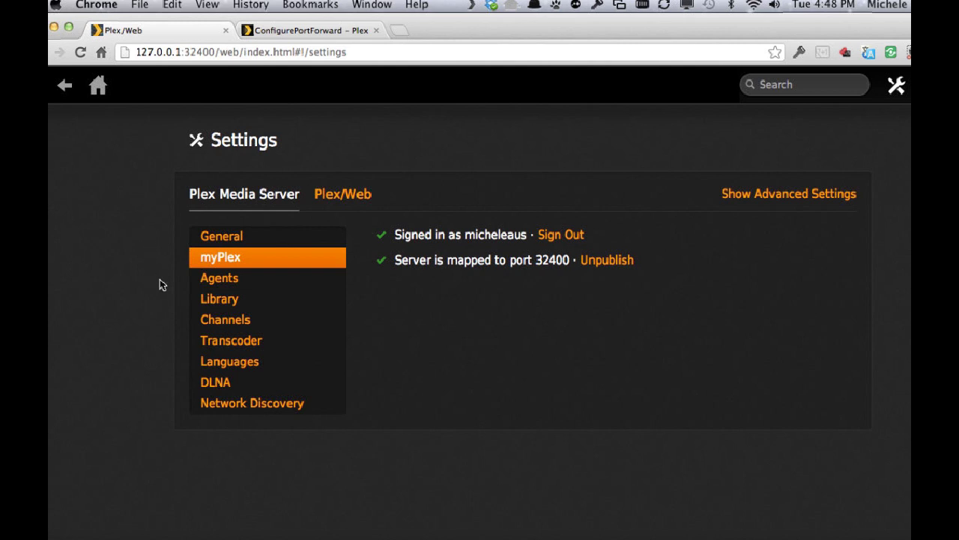
Open the Plex Media Server Preferences to the myPlex tab with port 32400 manually specified
left_click(468, 6)
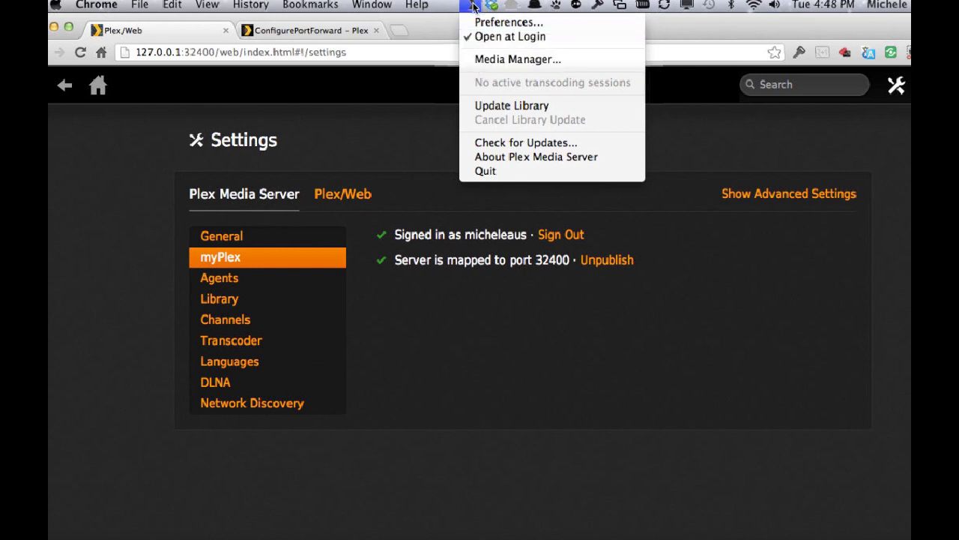
left_click(494, 23)
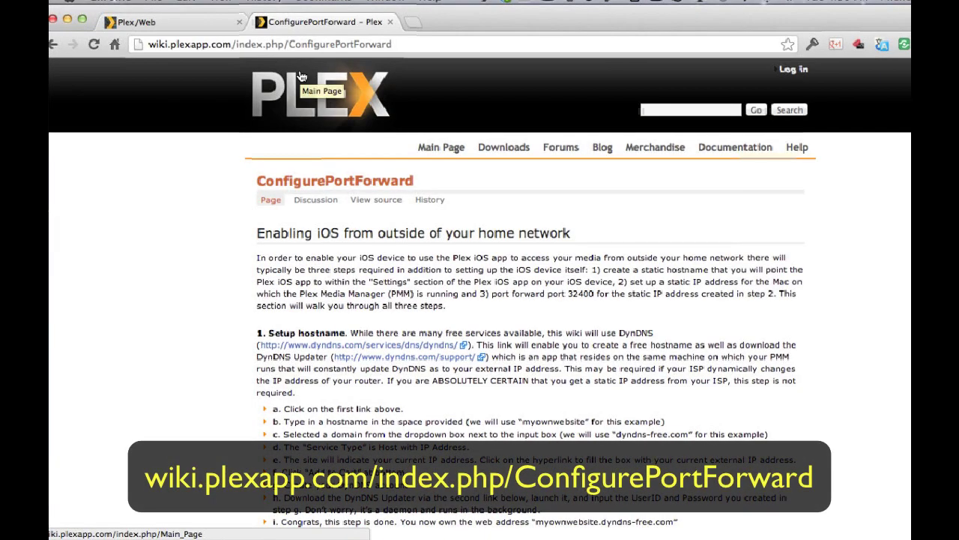
Scroll the ConfigurePortForward guide to its static IP and port 32400 forwarding sections, shifting the window left
scroll(174, 257, "down", 2)
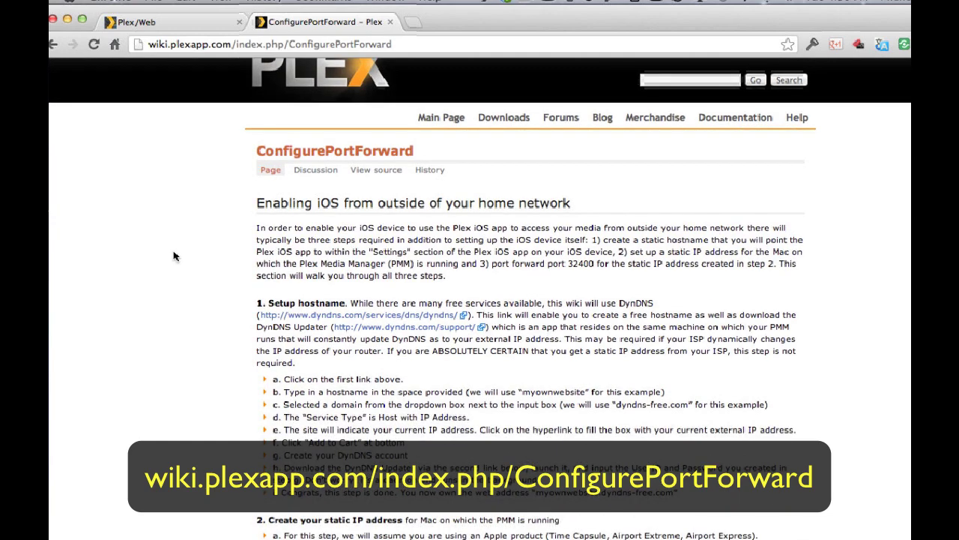
scroll(174, 256, "down", 4)
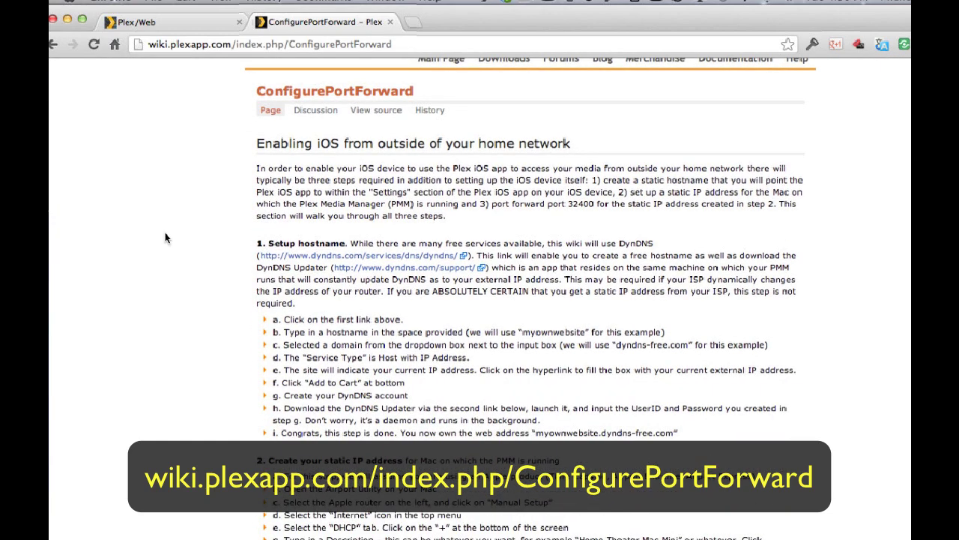
scroll(161, 233, "down", 10)
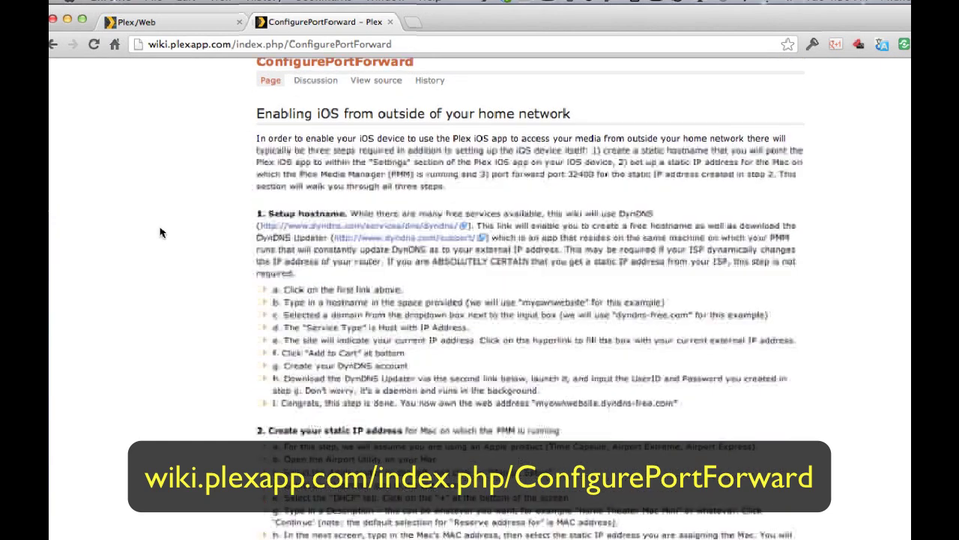
scroll(160, 233, "down", 4)
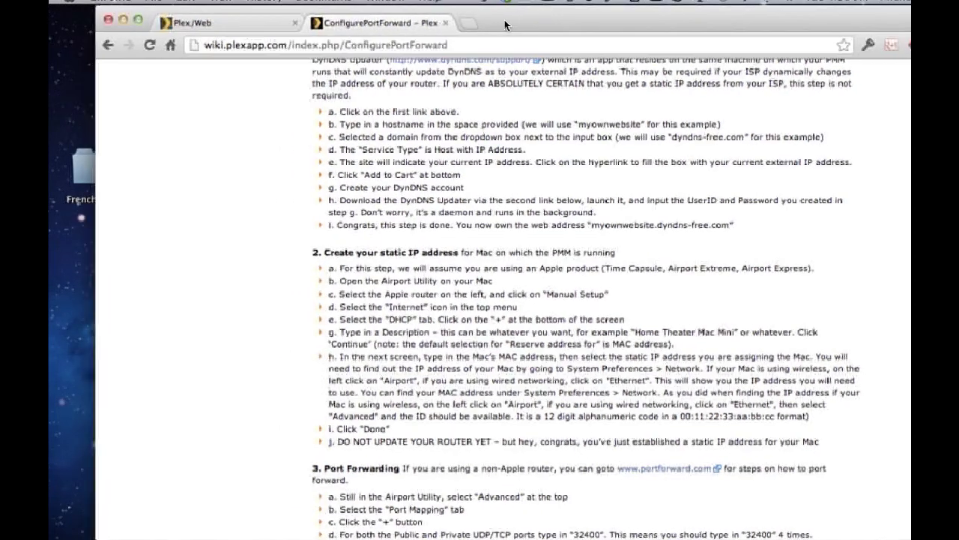
left_click_drag(504, 25, 461, 25)
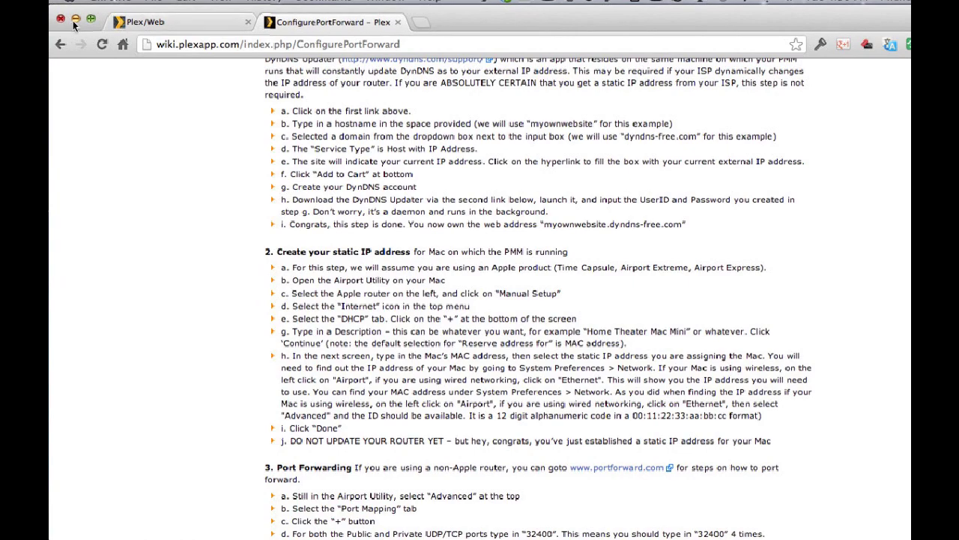
Minimize the wiki and browse portforward.com's port forwarding guides listed by router manufacturer
left_click(75, 19)
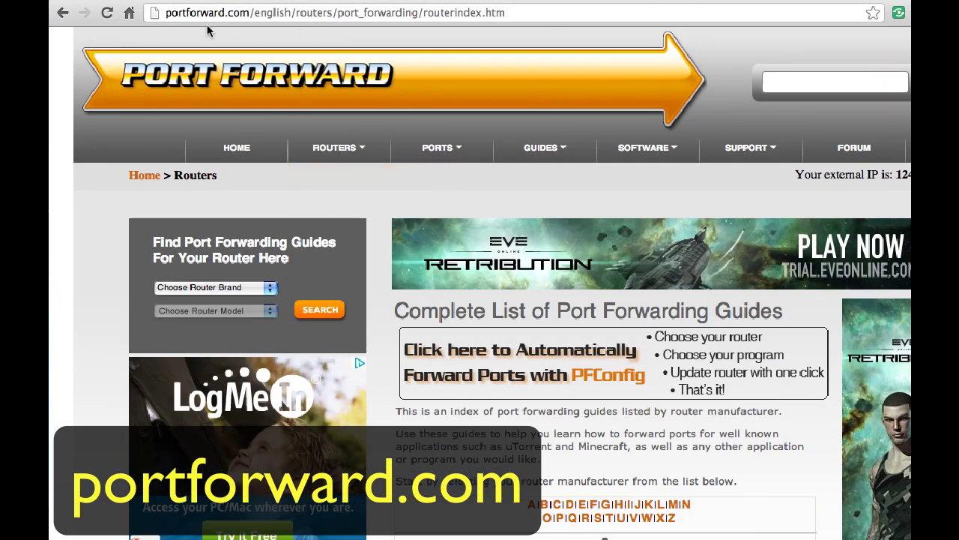
mouse_move(358, 154)
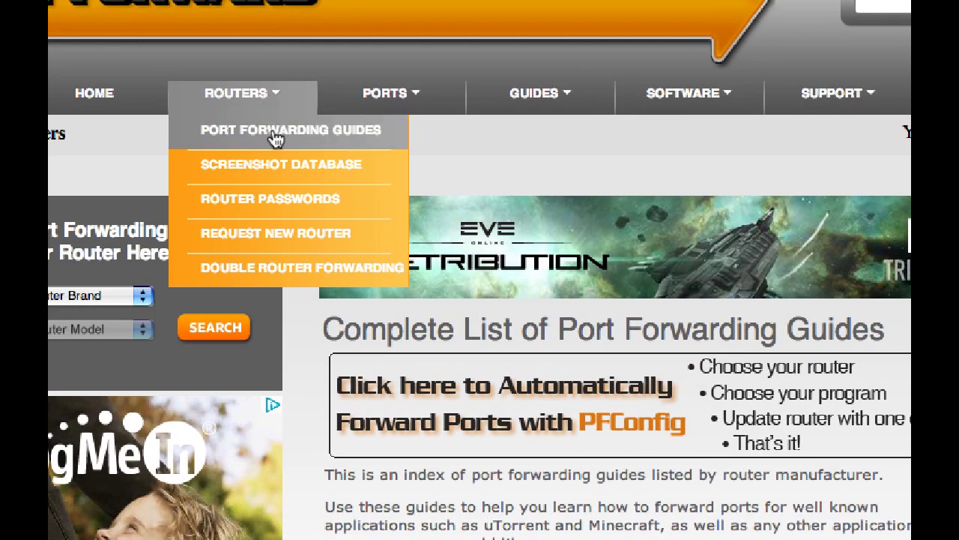
scroll(419, 465, "down", 5)
scroll(409, 456, "down", 4)
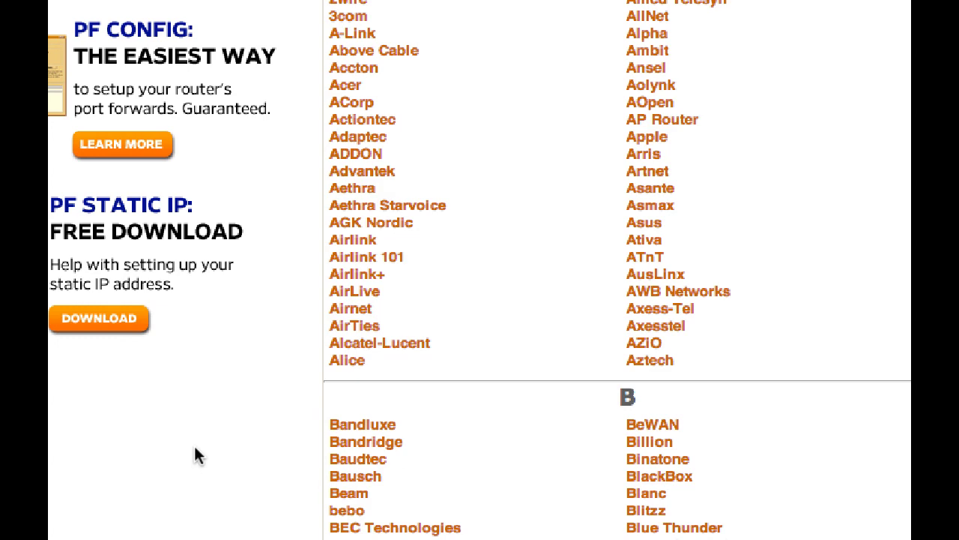
scroll(195, 456, "down", 4)
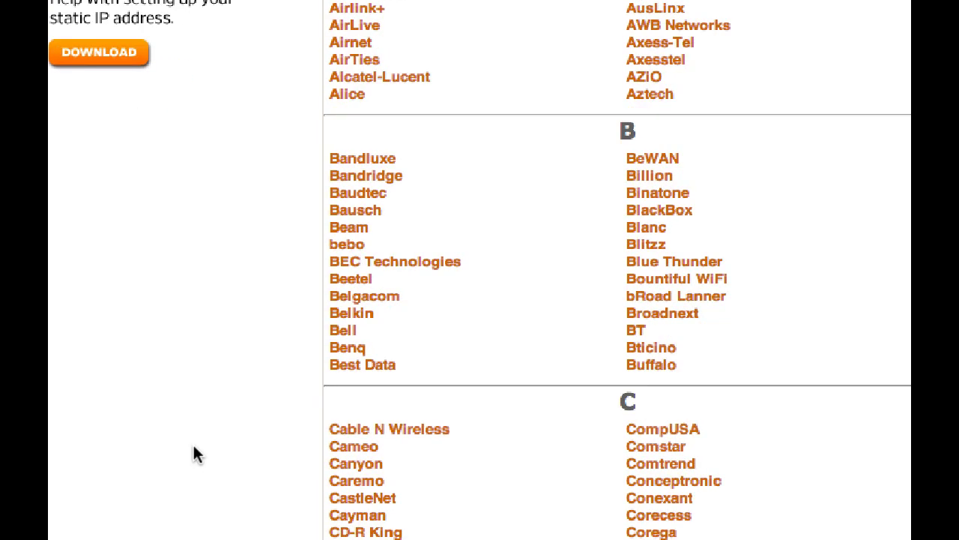
scroll(195, 454, "down", 1)
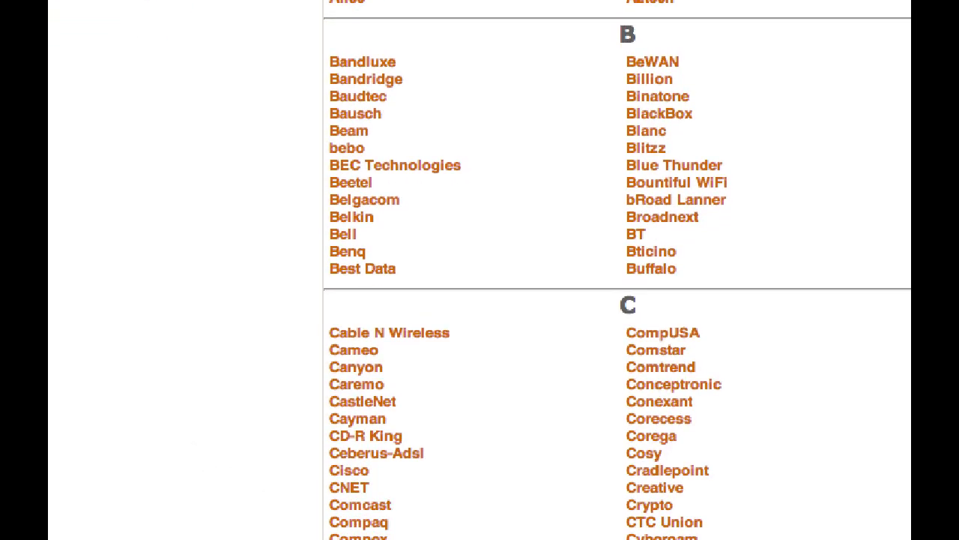
Open portforward.com's Dlink guides and select the DI-604v2 router
left_click(545, 527)
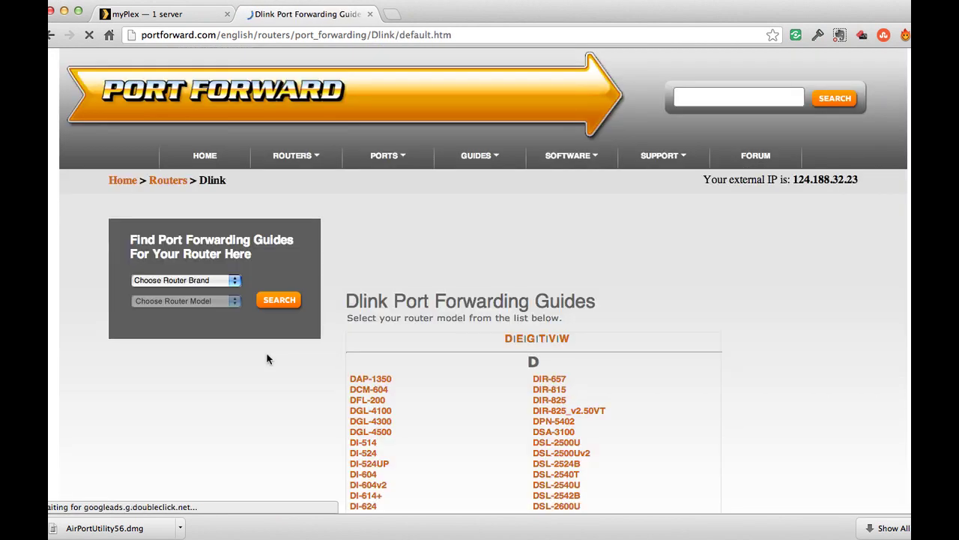
scroll(271, 356, "down", 3)
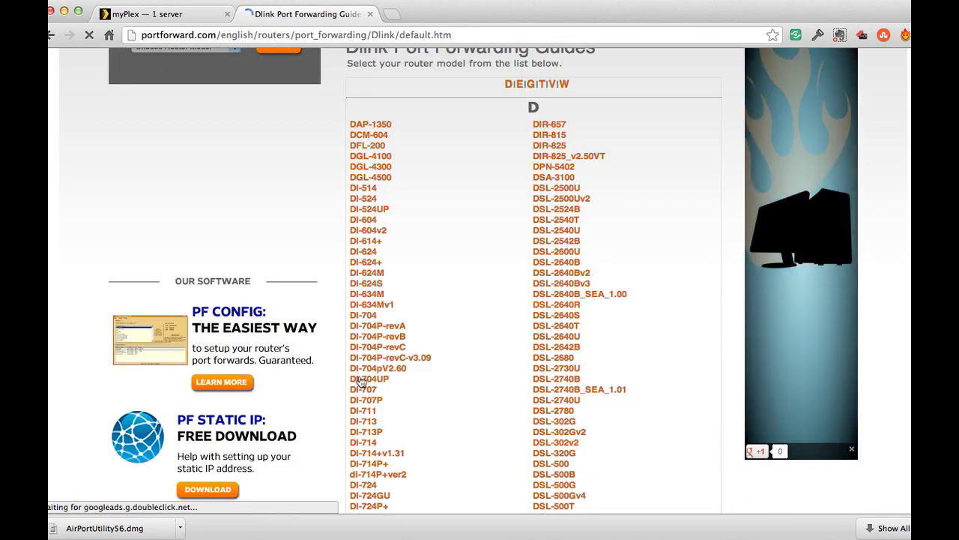
left_click(358, 234)
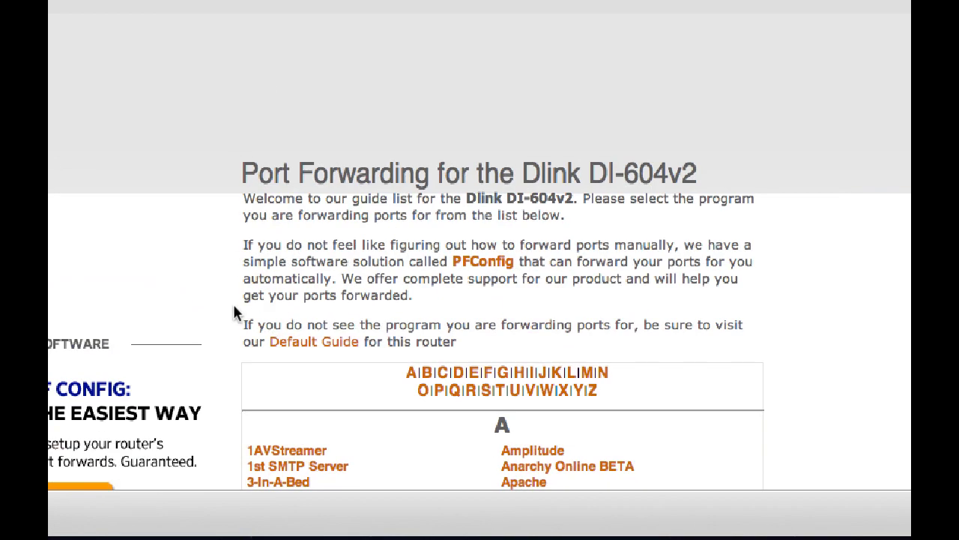
Find Plex Media Server among the programs starting with P and open its guide
scroll(180, 253, "down", 3)
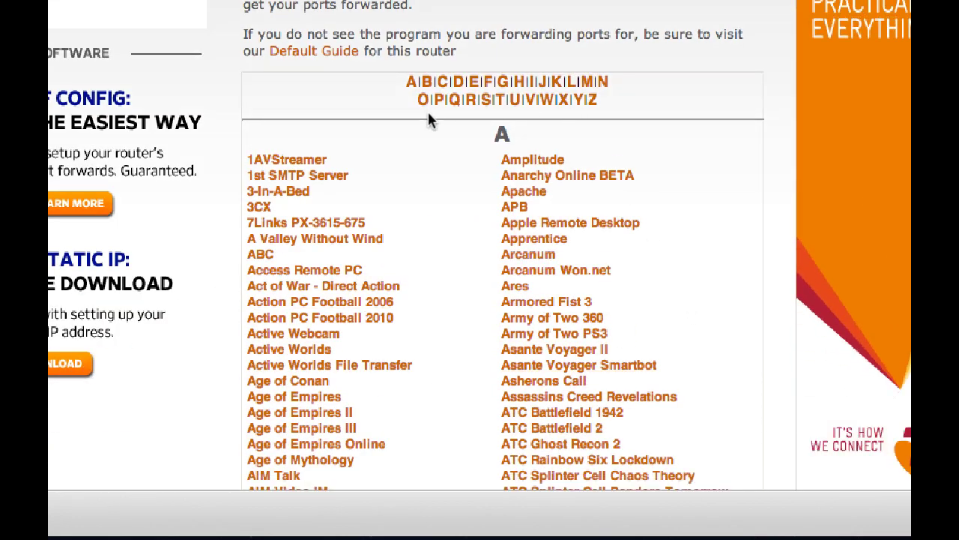
scroll(589, 218, "down", 5)
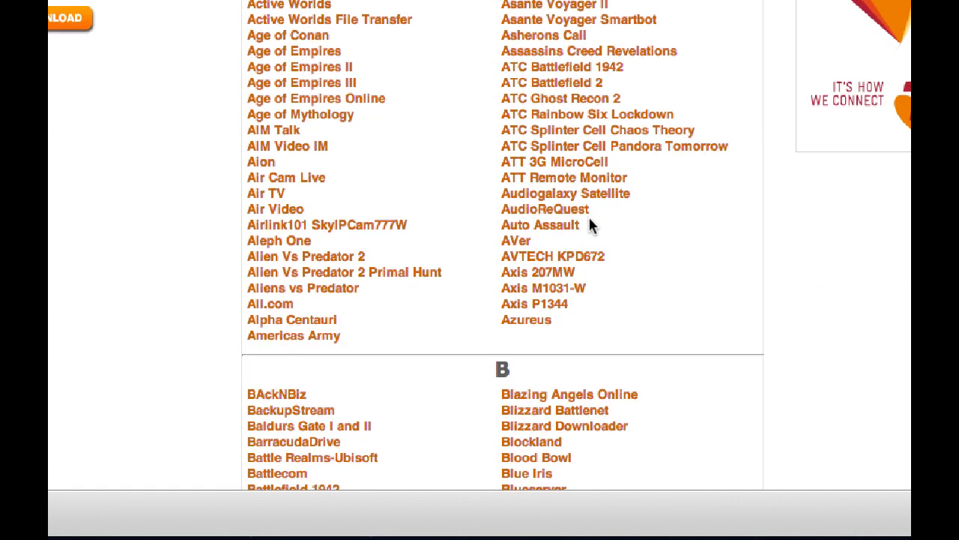
scroll(590, 221, "down", 3)
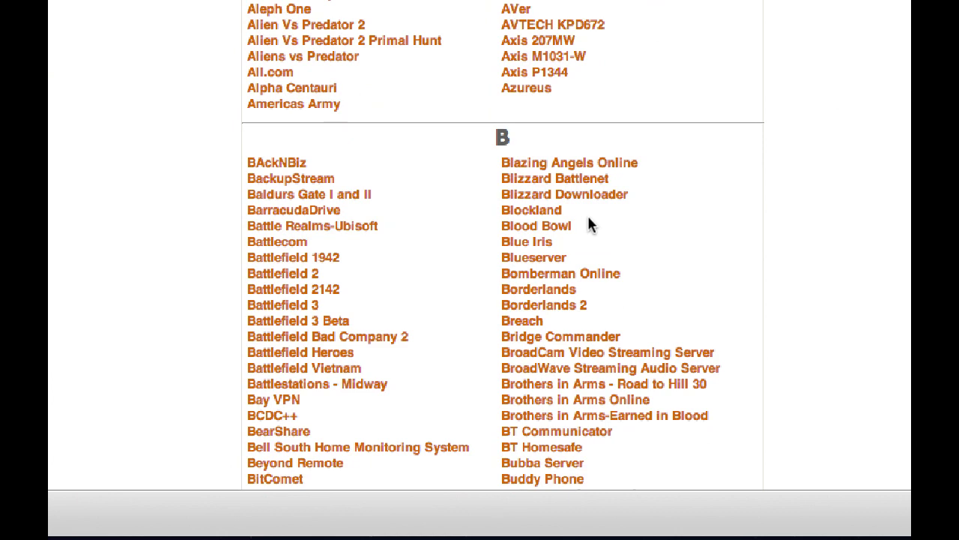
scroll(586, 180, "up", 7)
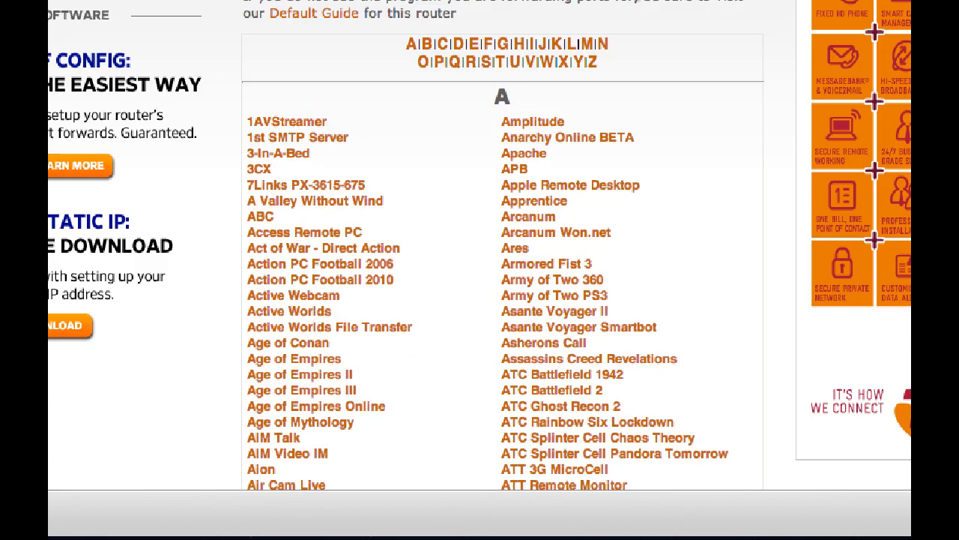
left_click(440, 63)
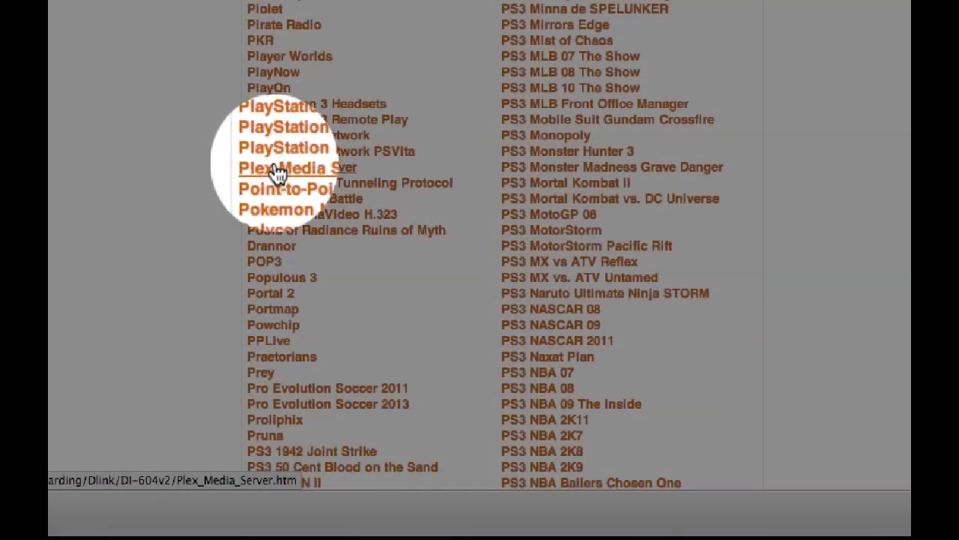
left_click(279, 172)
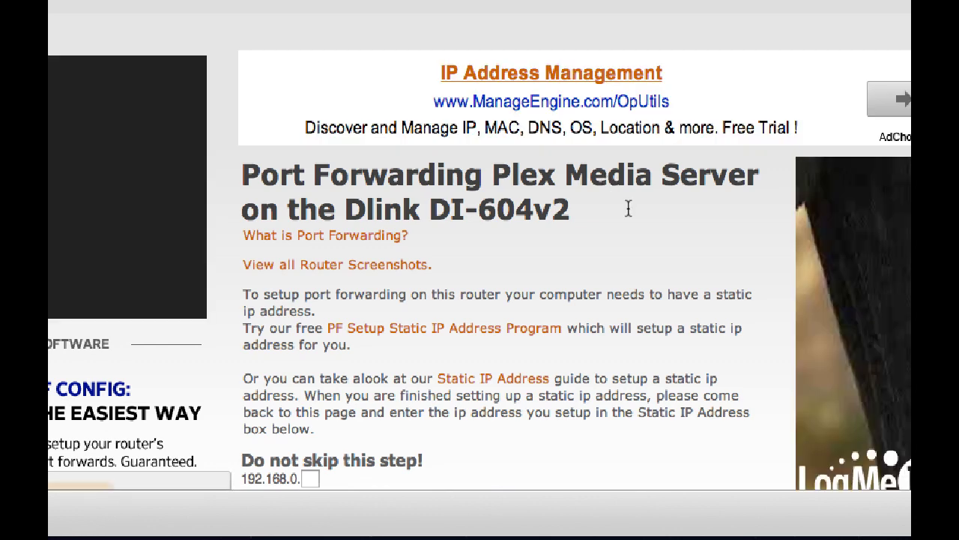
Read through the Plex Media Server port-forwarding guide for the Dlink DI-604v2
scroll(602, 270, "down", 5)
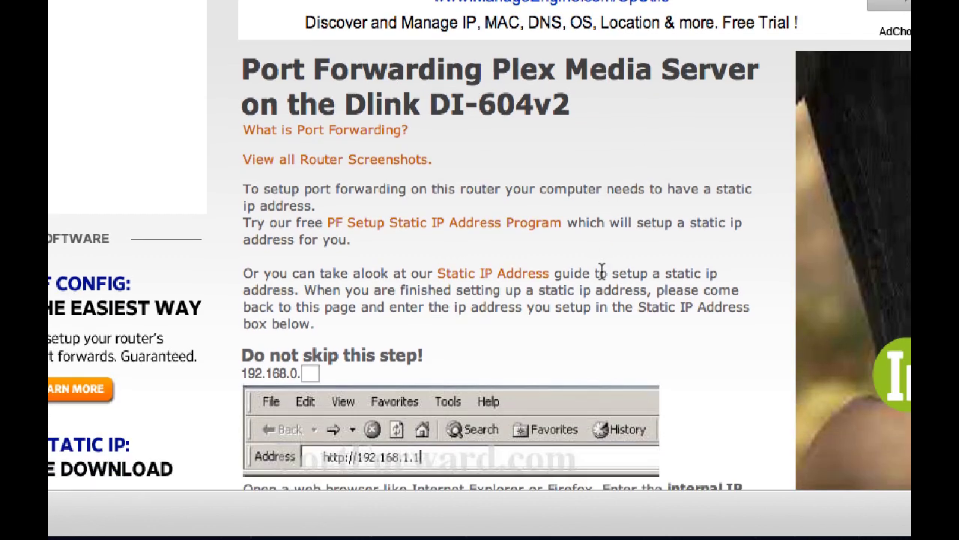
scroll(601, 268, "down", 7)
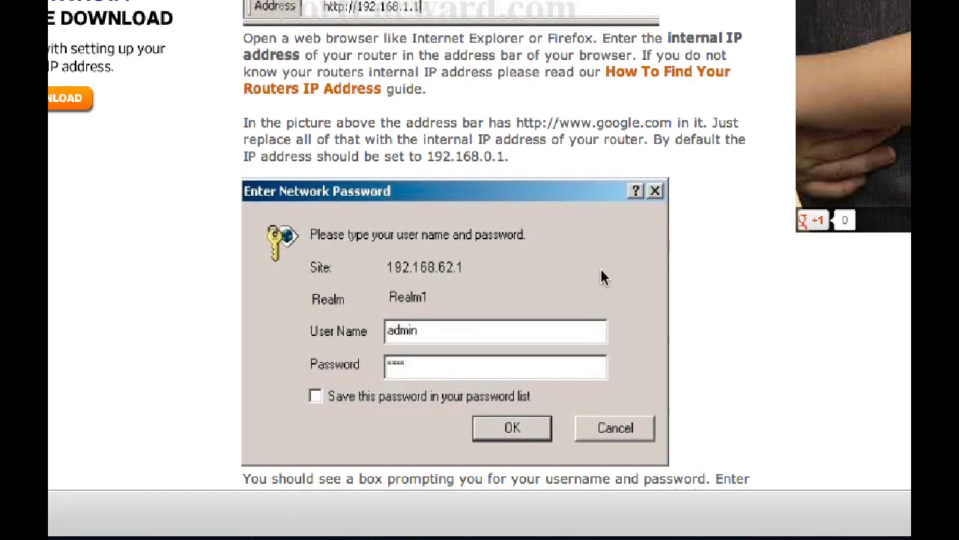
scroll(600, 267, "up", 12)
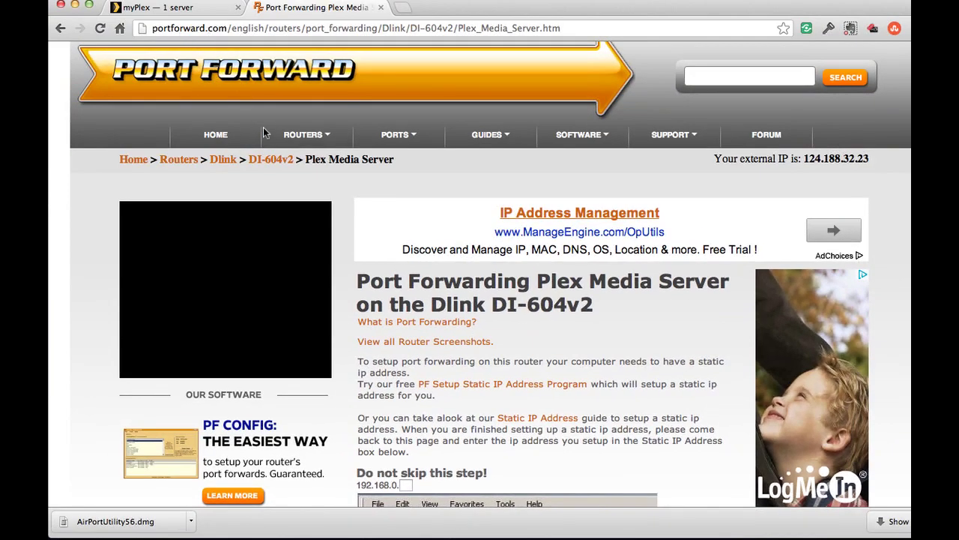
mouse_move(321, 136)
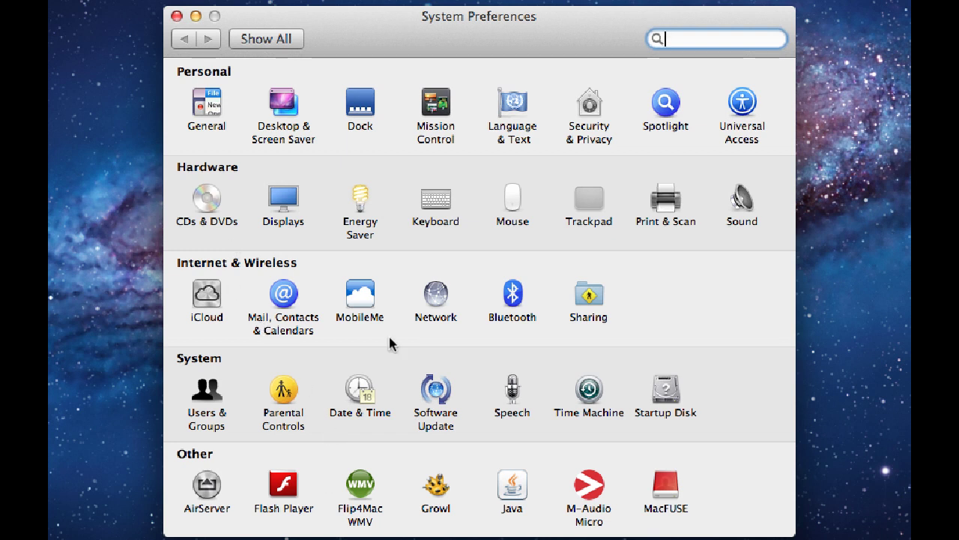
Show the Shells Wi-Fi advanced TCP/IP settings, currently using DHCP at 192.168.1.10
left_click(436, 297)
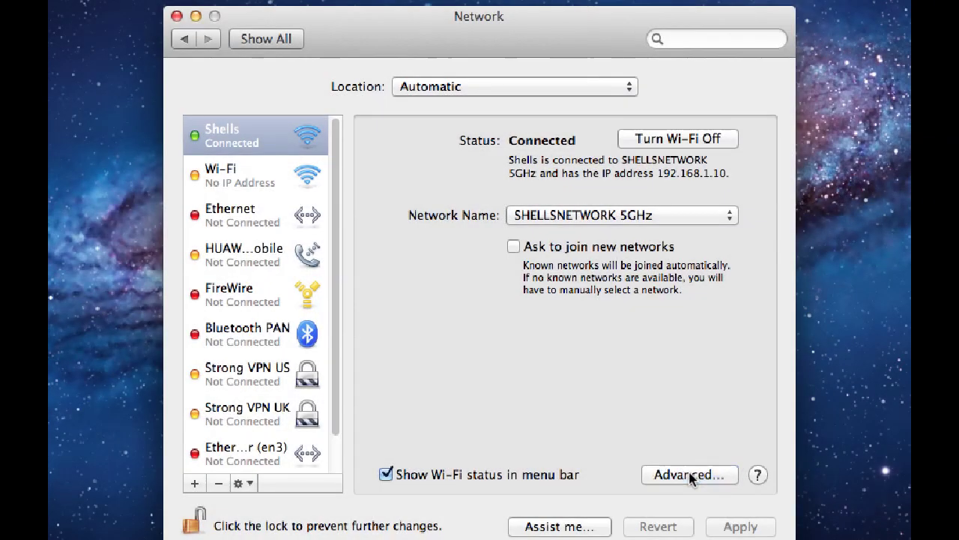
left_click(690, 475)
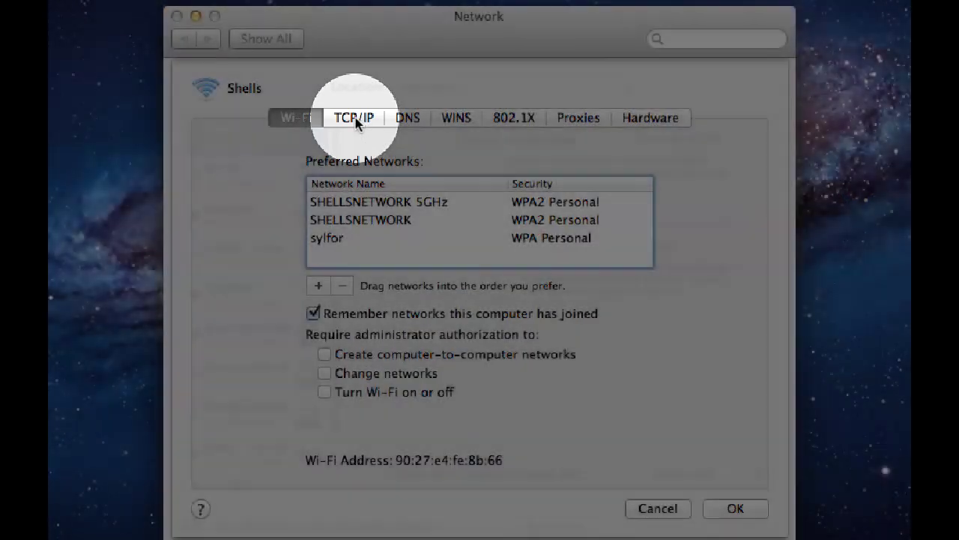
left_click(356, 119)
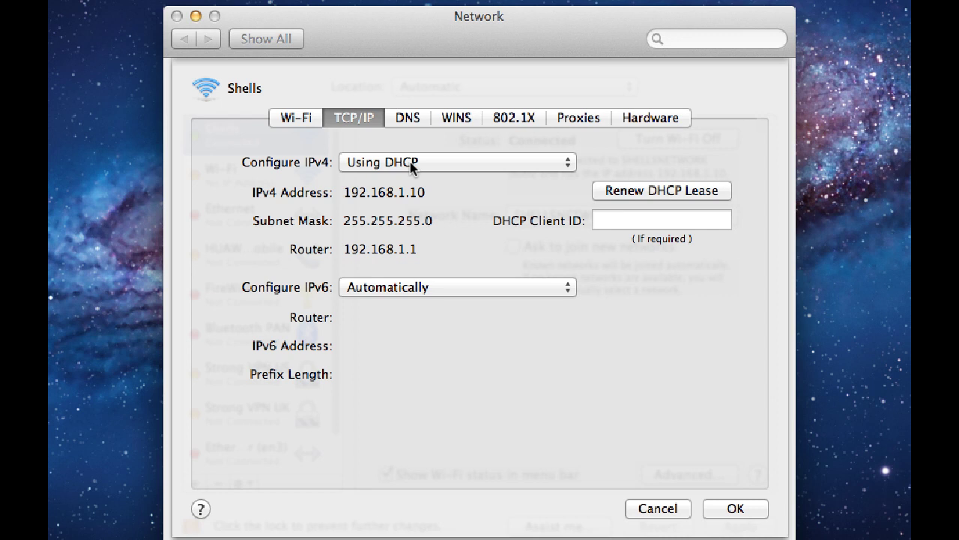
Configure IPv4 manually with address 192.168.1.189, subnet 255.255.255.0 and router 192.168.1.1
left_click(575, 162)
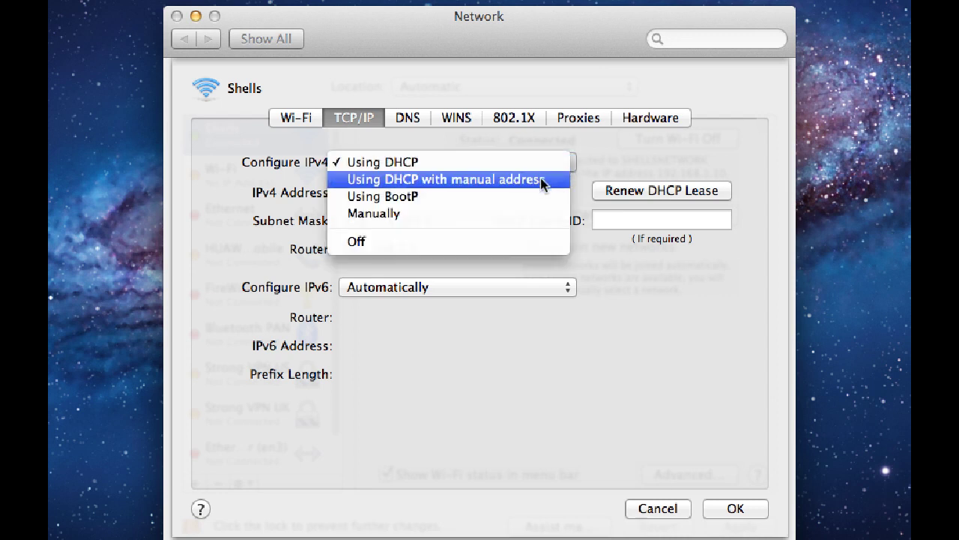
left_click(370, 215)
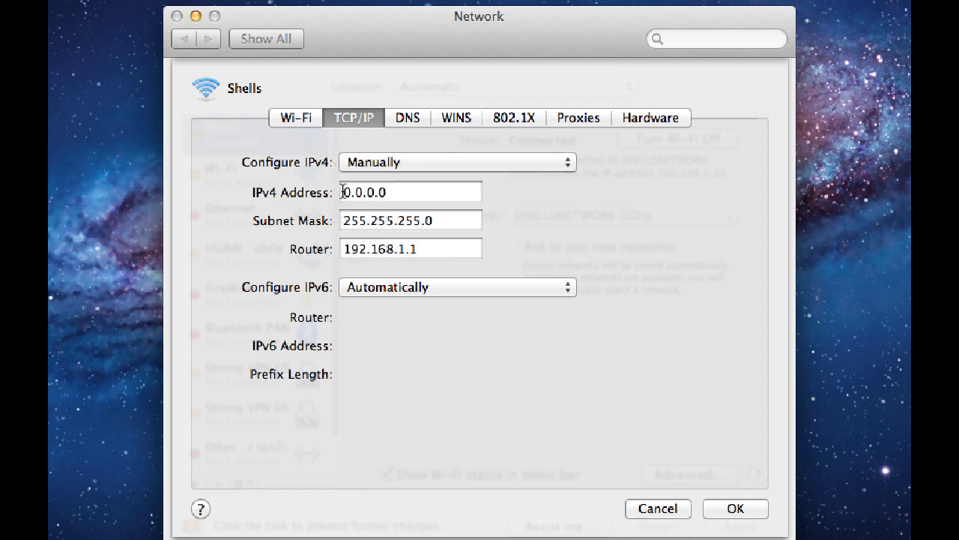
left_click_drag(342, 191, 403, 191)
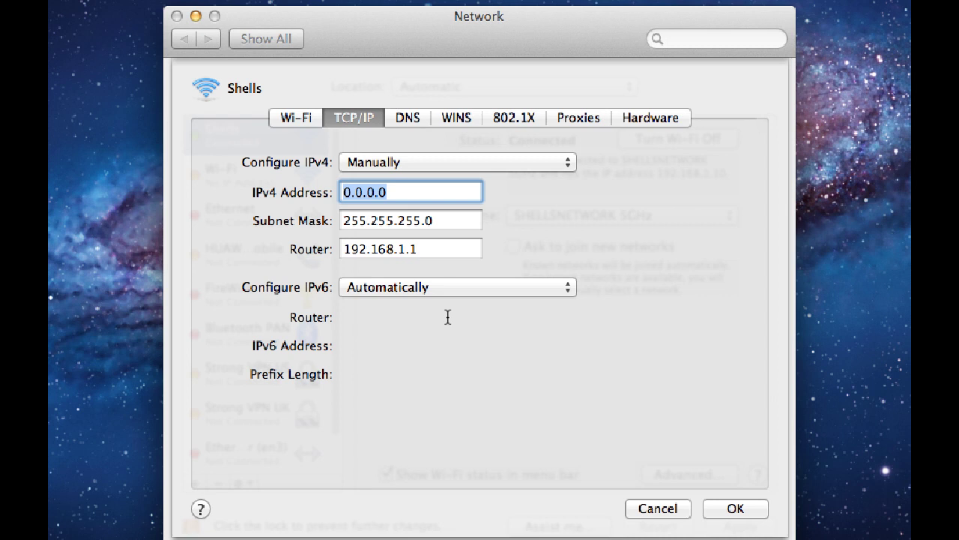
type("192.168")
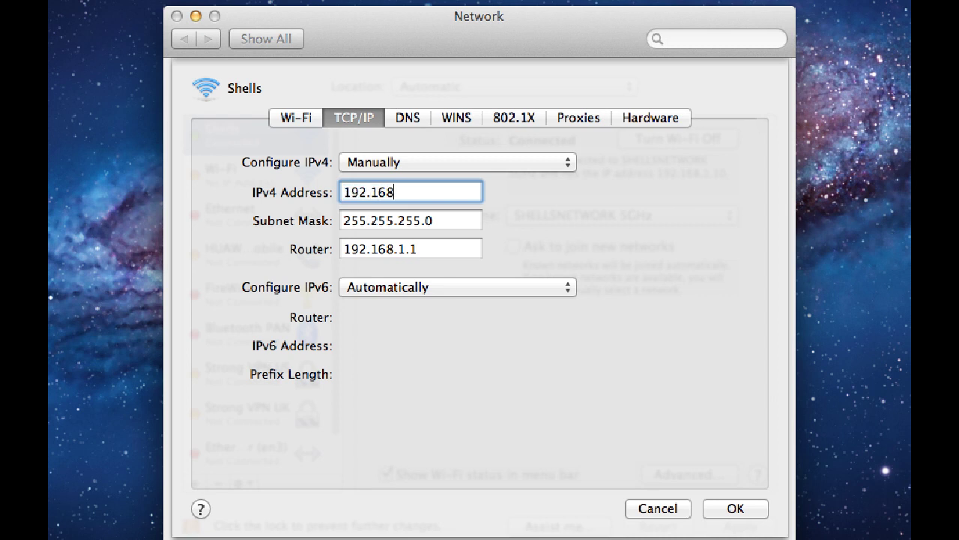
type(".1.189")
key("Tab")
key("Tab")
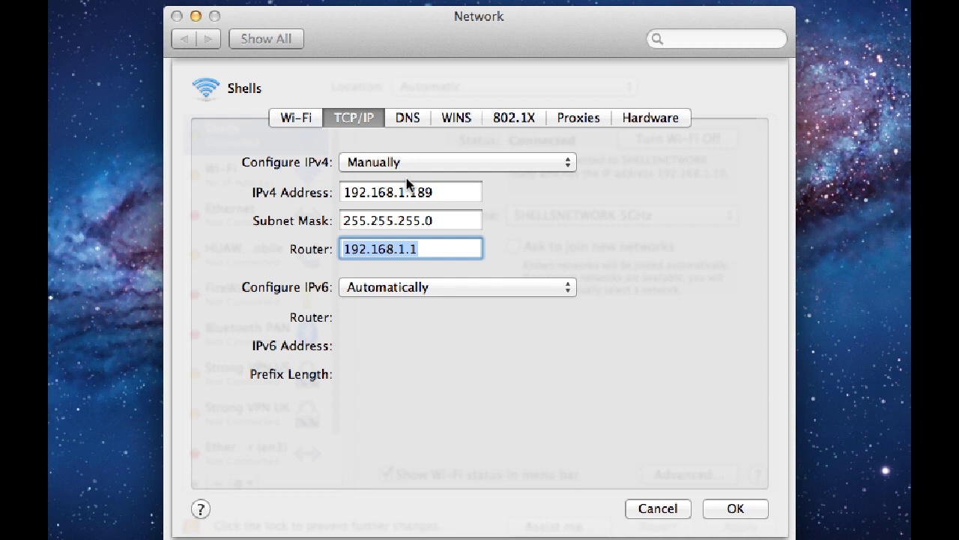
Revert Configure IPv4 to Using DHCP, confirm with OK, and close the Network window
left_click(568, 162)
left_click(351, 111)
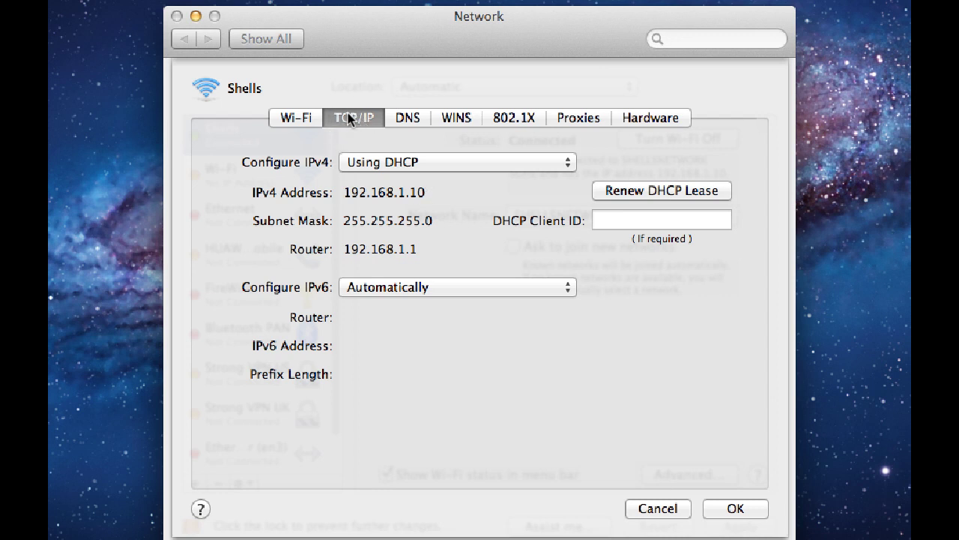
left_click(733, 509)
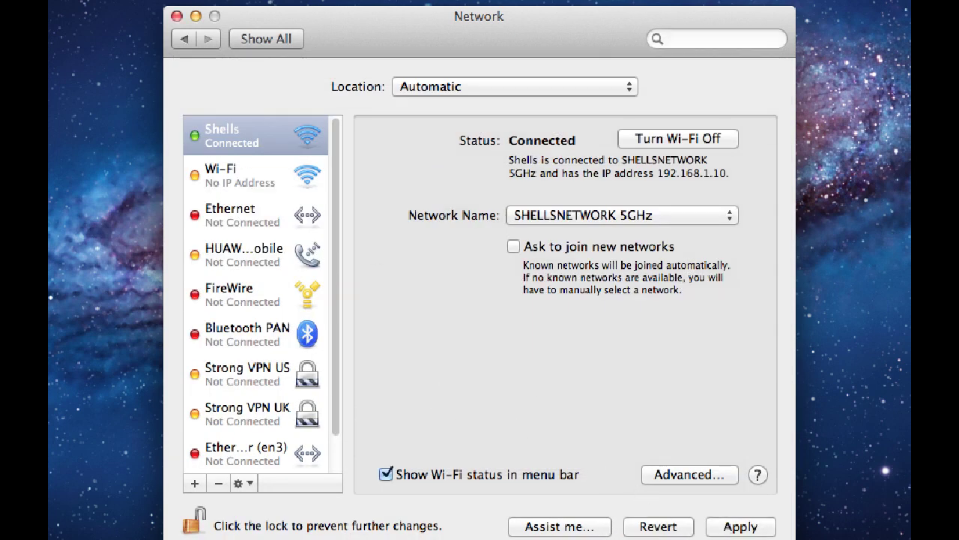
left_click(176, 16)
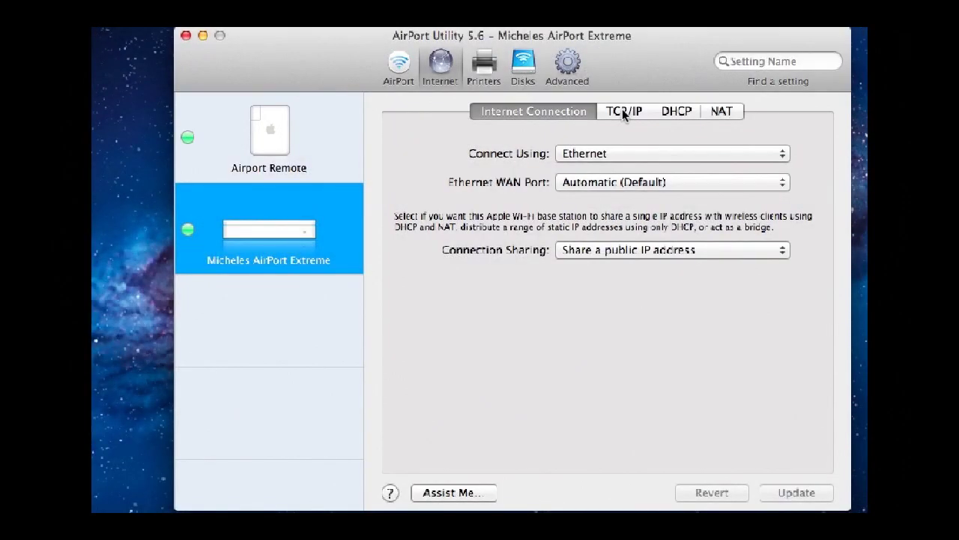
Show the AirPort Extreme's TCP/IP settings: IPv4 via DHCP, DNS 61.9.134.49 and 61.9.133.193
left_click(622, 110)
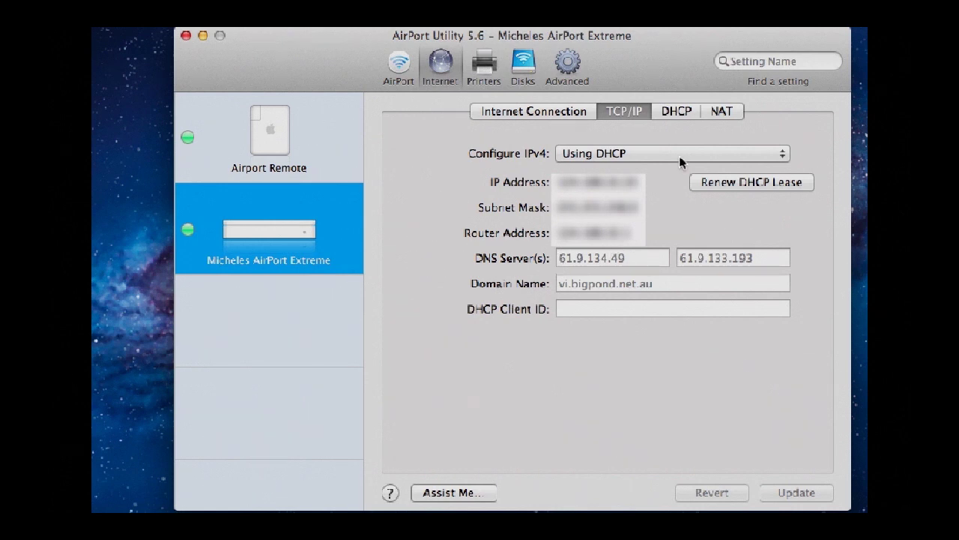
Reserve 192.168.1.189 for iMacOld by its MAC address in the DHCP reservations
left_click(681, 110)
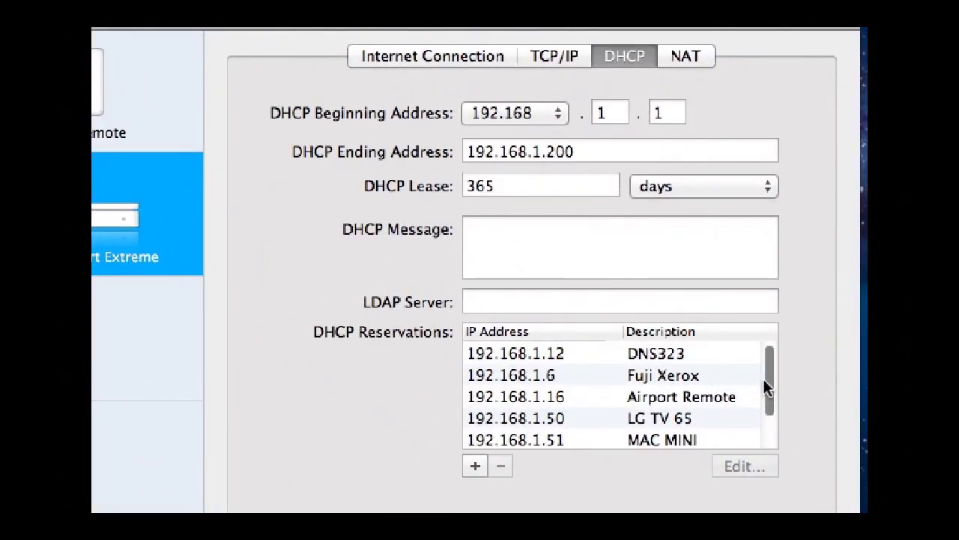
left_click_drag(766, 379, 762, 428)
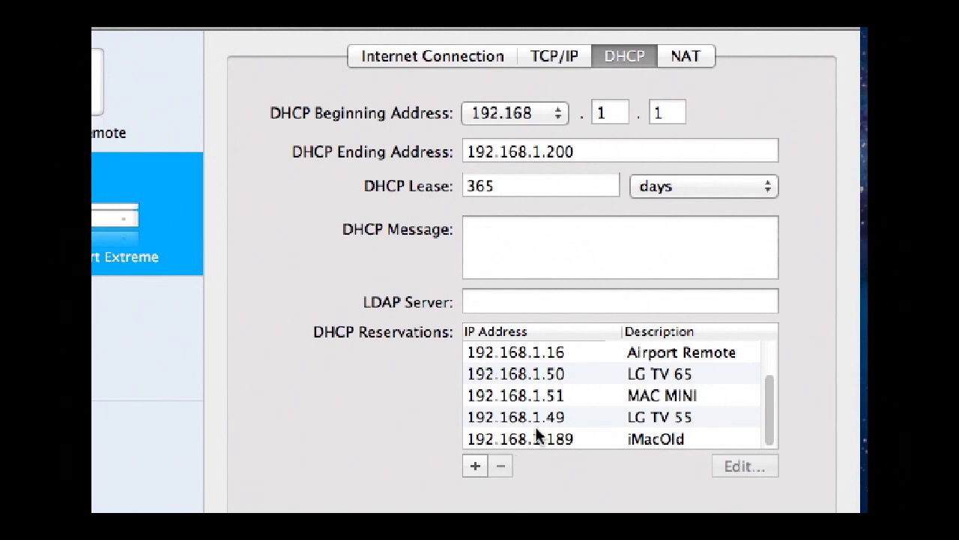
left_click(518, 439)
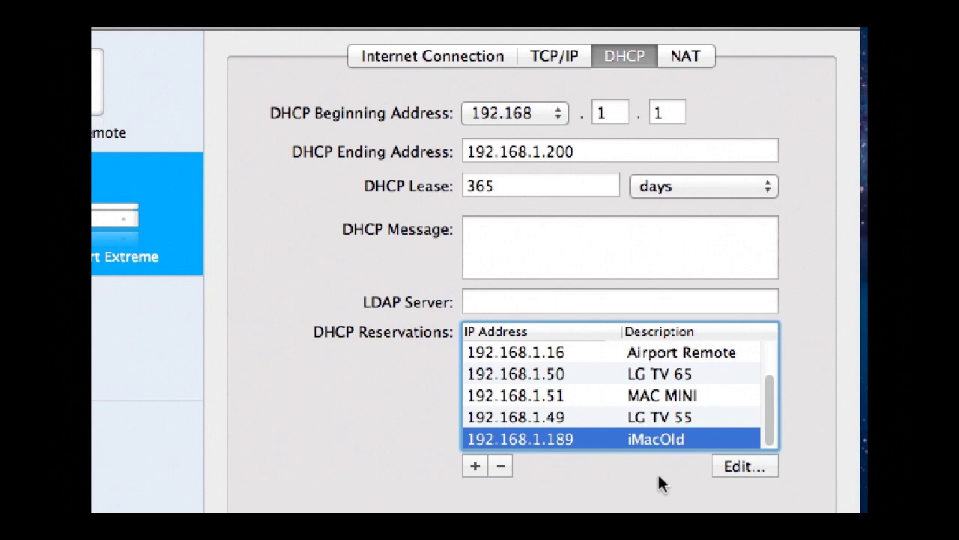
left_click(747, 466)
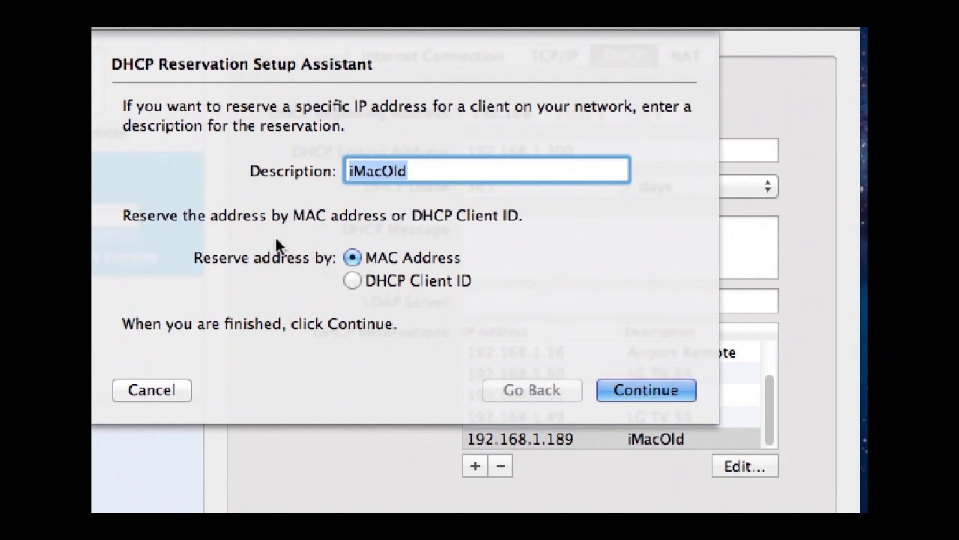
left_click(643, 389)
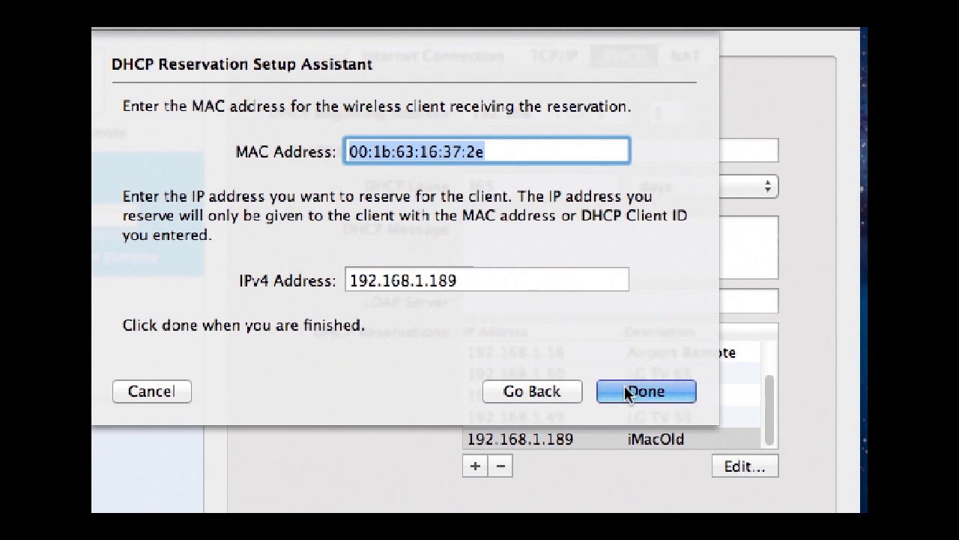
left_click(604, 390)
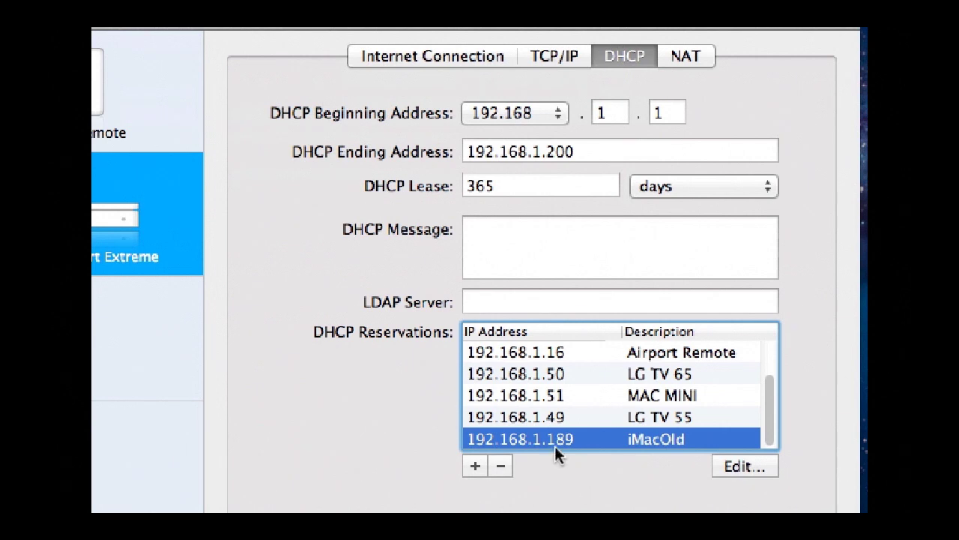
Review the DHCP reservations list, checking the DNS323, Fuji Xerox and Airport Remote entries
left_click_drag(763, 411, 770, 370)
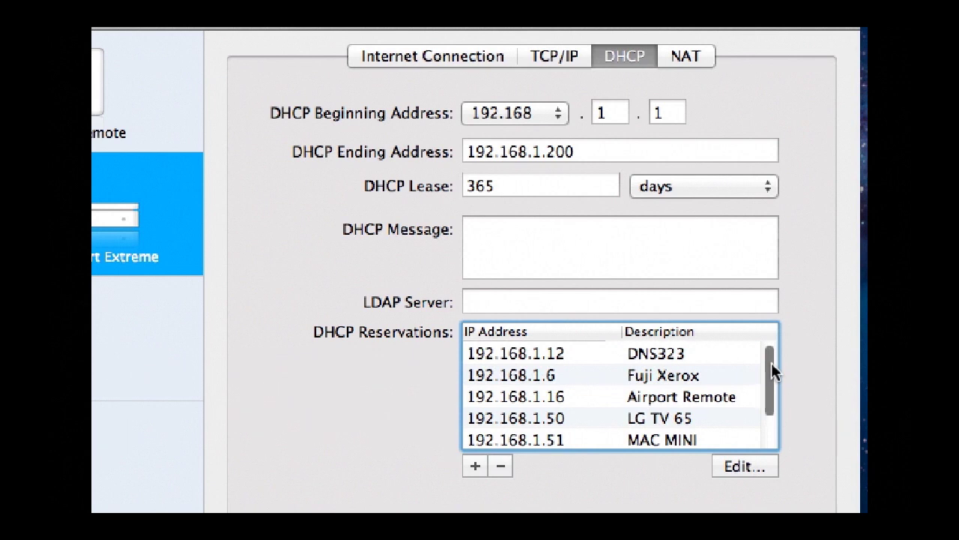
scroll(772, 371, "down", 1)
left_click(512, 349)
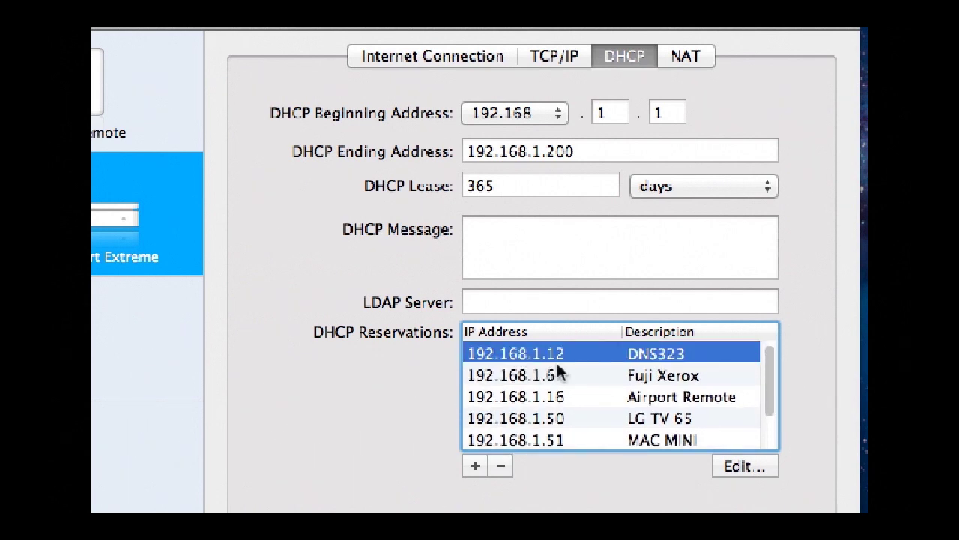
left_click(506, 377)
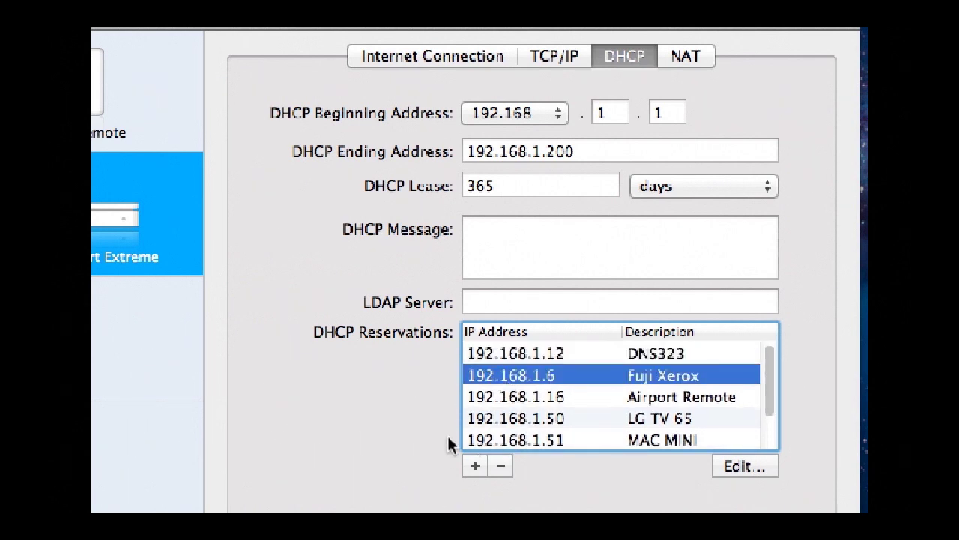
left_click(497, 396)
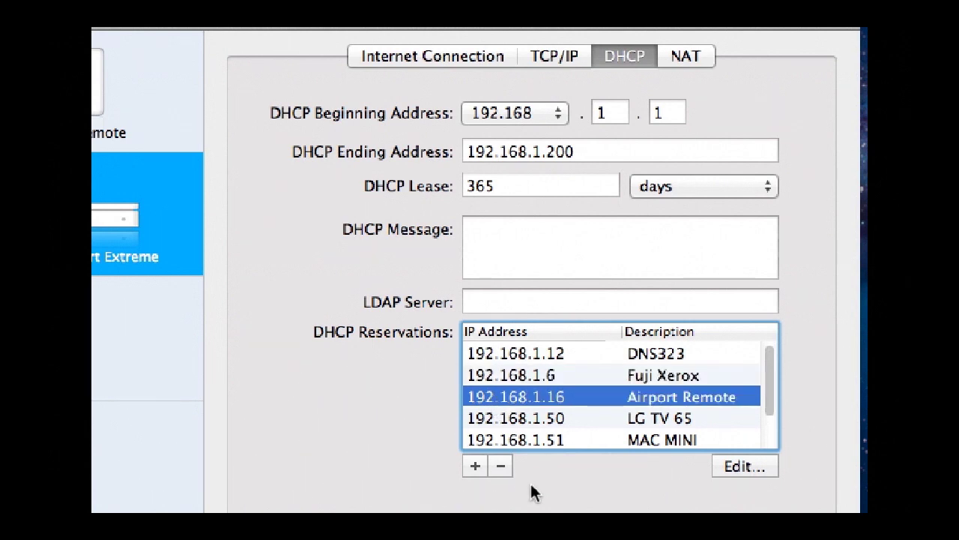
mouse_move(771, 388)
left_mouse_down()
mouse_move(771, 421)
mouse_move(772, 407)
left_mouse_up()
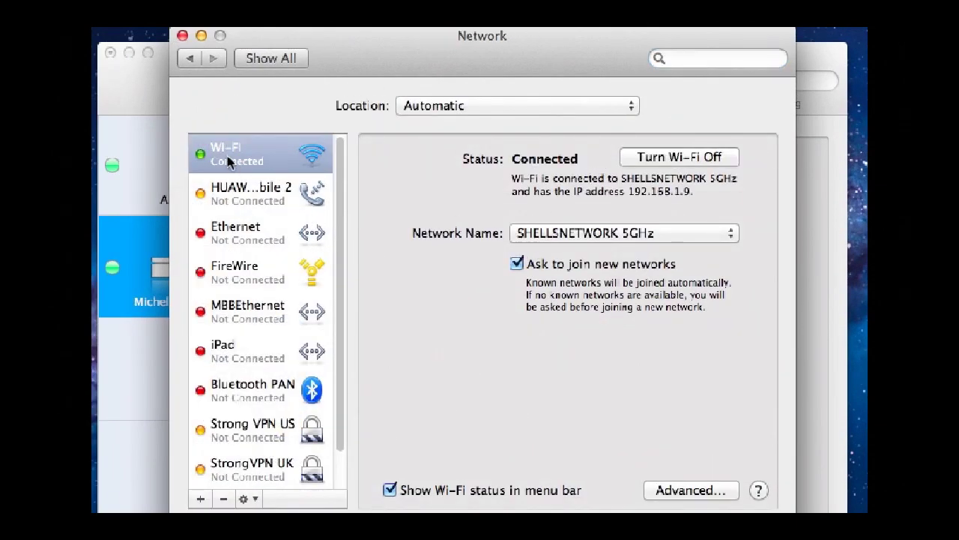
Check the Wi-Fi TCP/IP settings and leave Configure IPv4 on Using DHCP
left_click(667, 491)
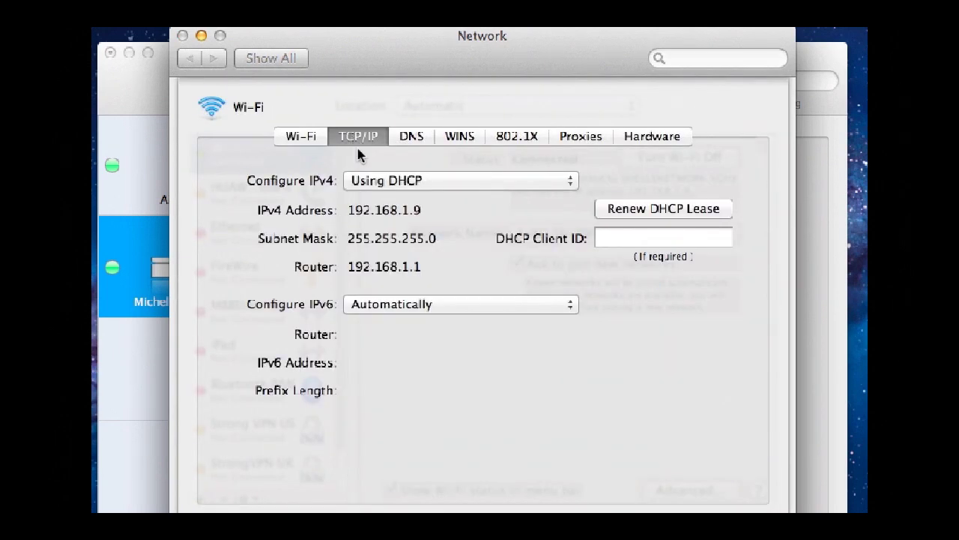
left_click(571, 184)
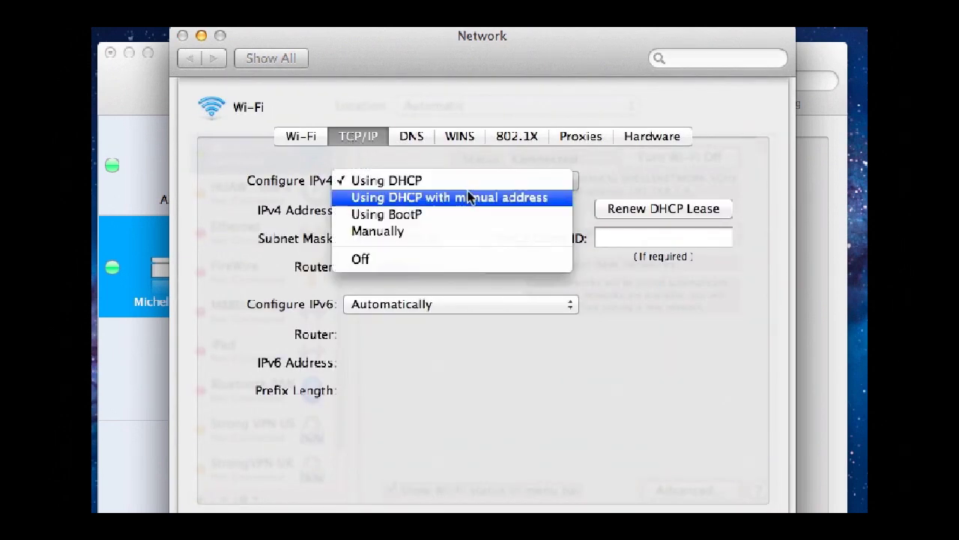
left_click(587, 362)
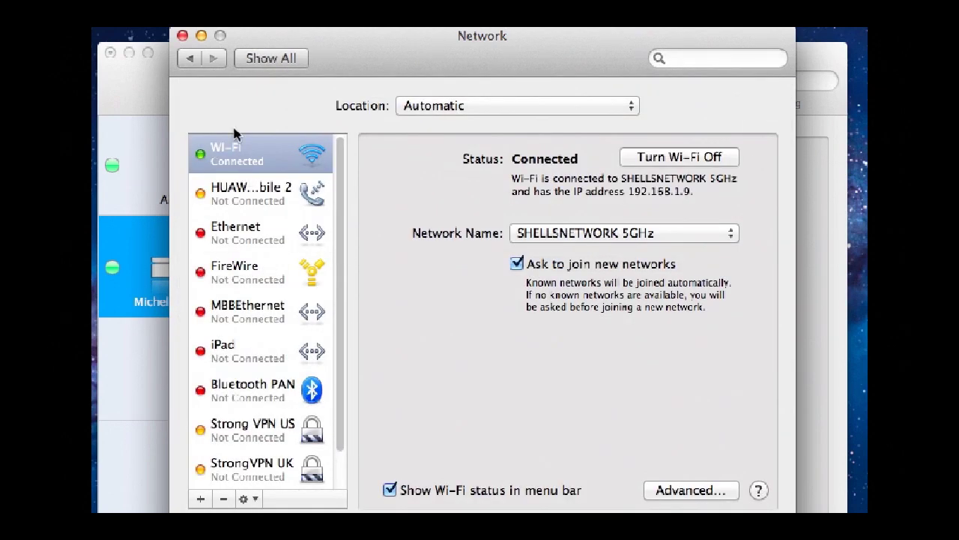
Close Network preferences and select the Plex entry in AirPort Utility's NAT port mappings
left_click(182, 36)
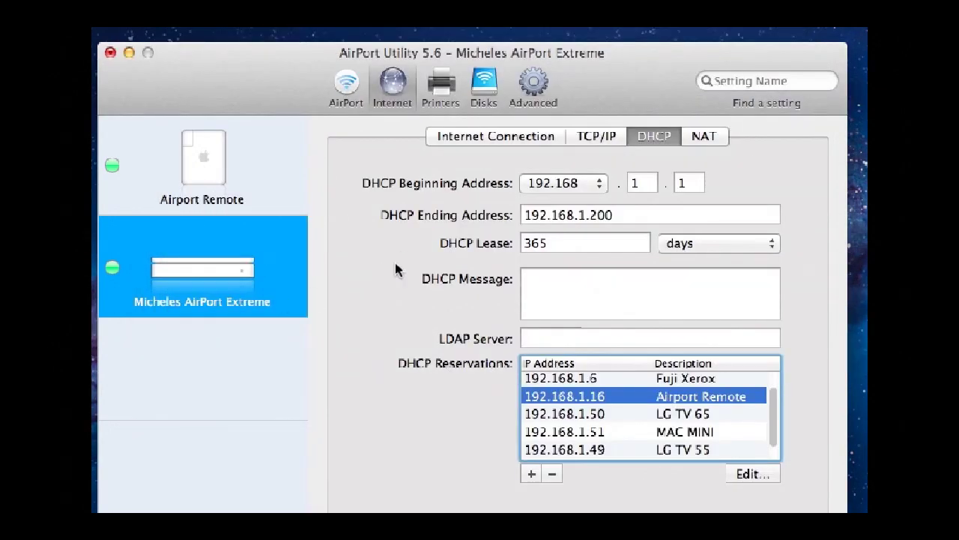
left_click(703, 138)
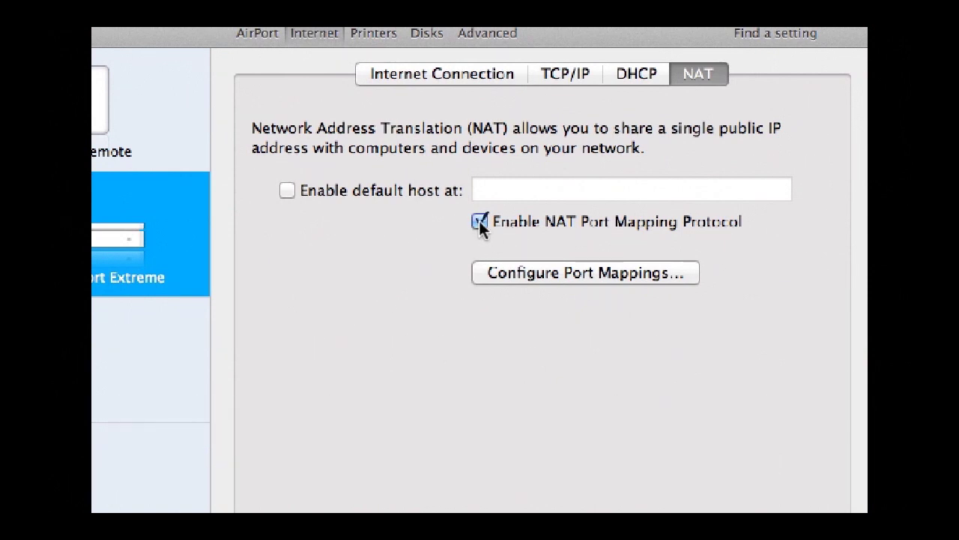
left_click(504, 272)
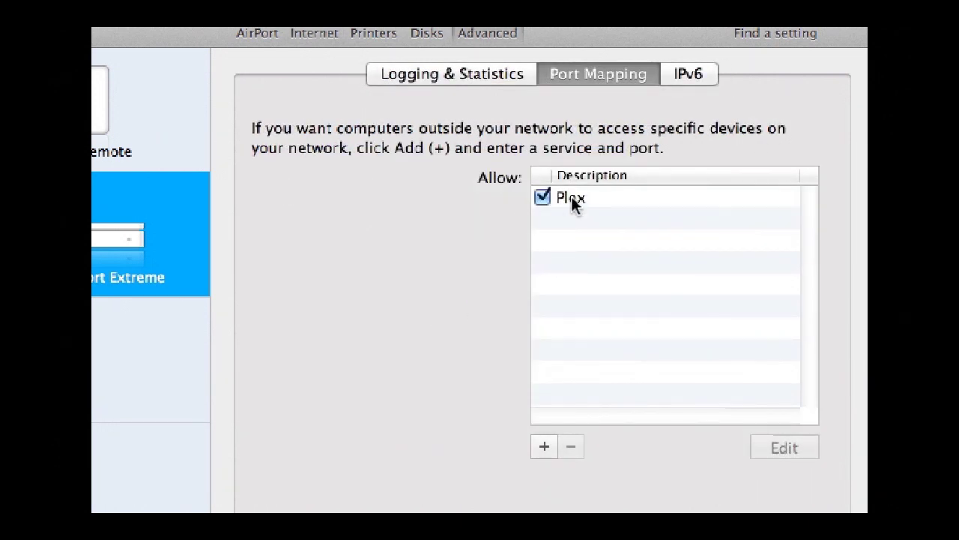
left_click(571, 200)
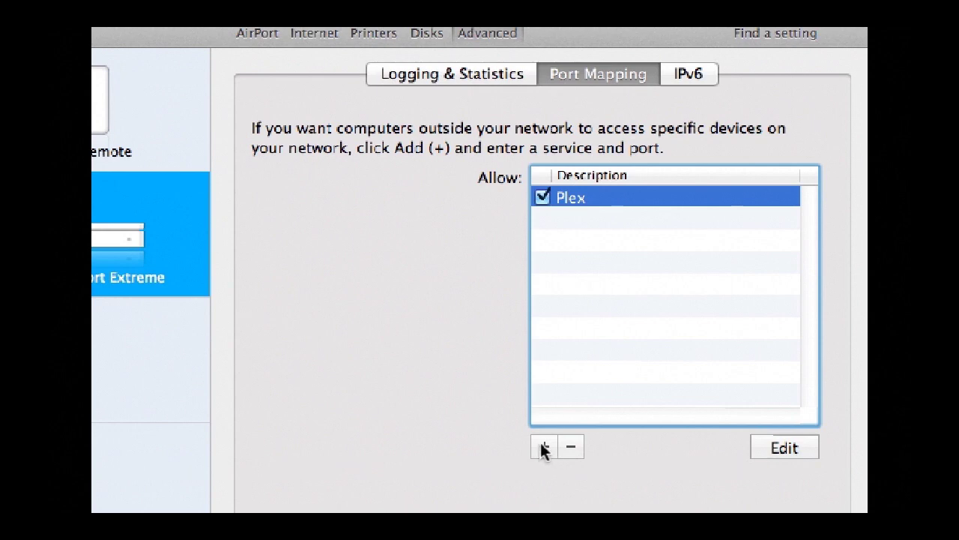
Verify the Plex mapping of port 32400 to 192.168.1.189 and save it unchanged
left_click(786, 446)
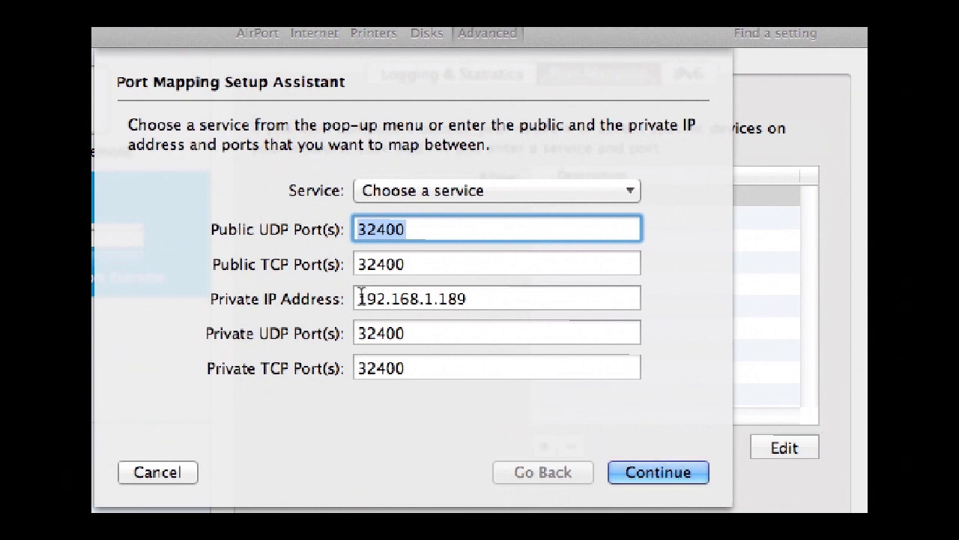
double_click(454, 299)
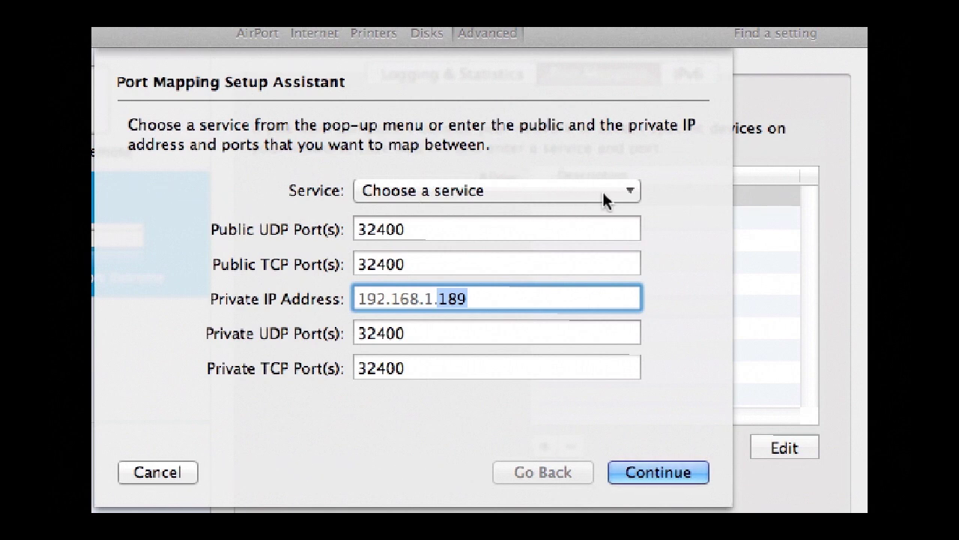
left_click(632, 189)
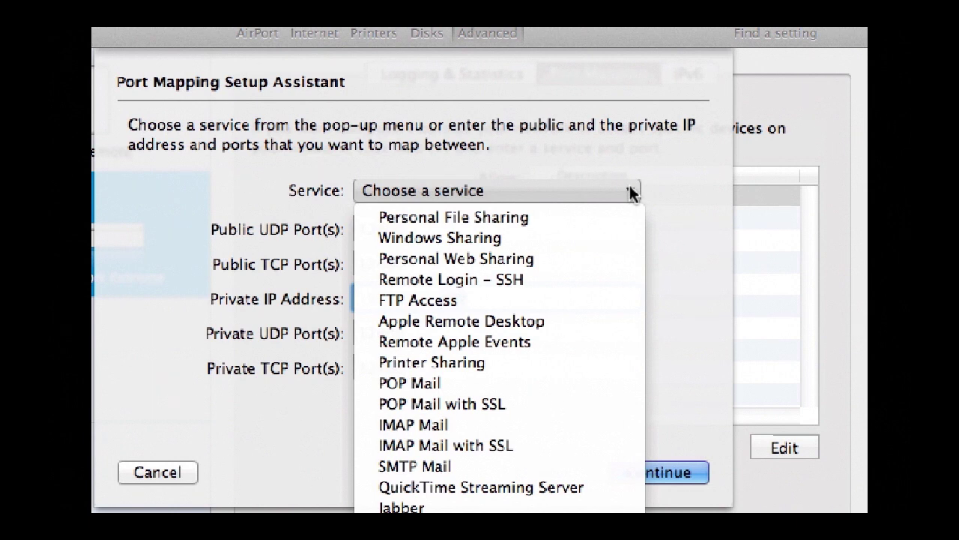
left_click(669, 189)
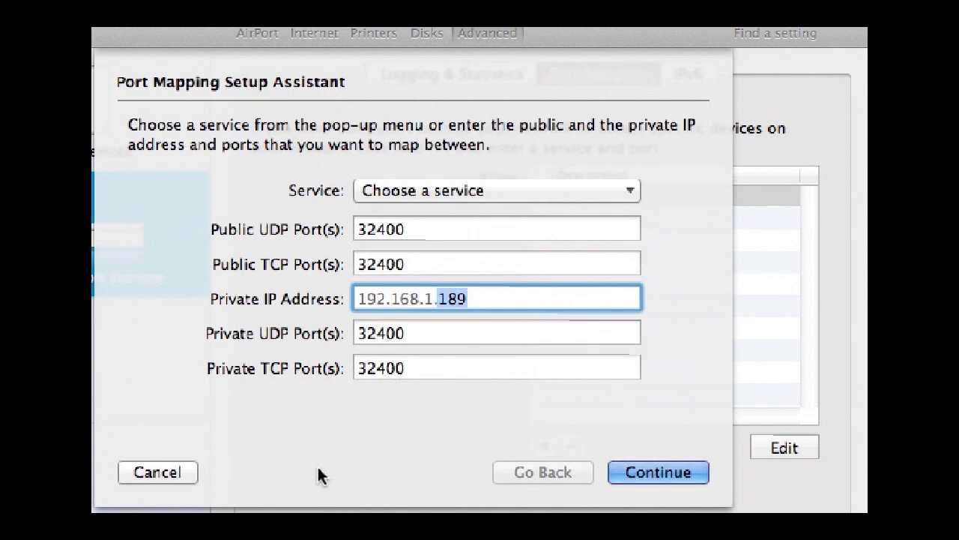
left_click(640, 465)
left_click(619, 381)
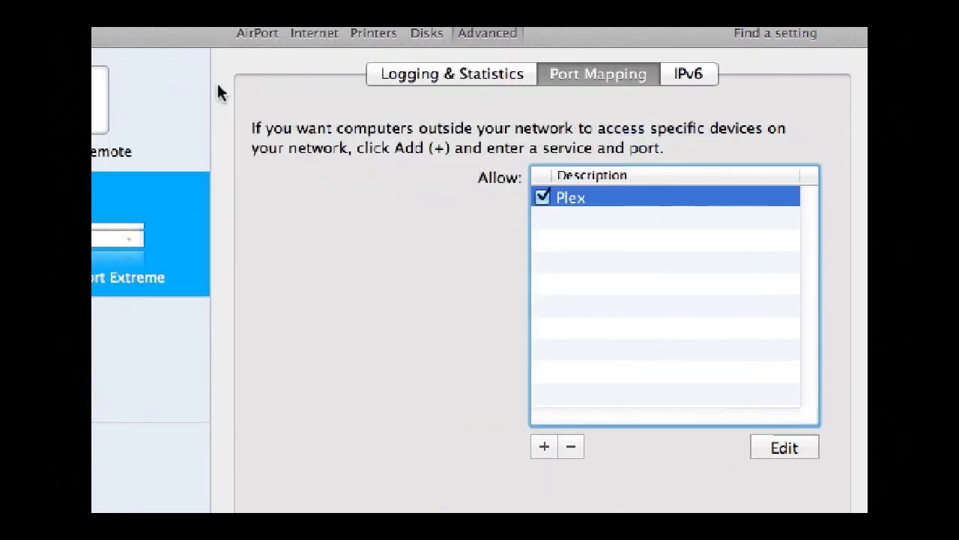
mouse_move(192, 82)
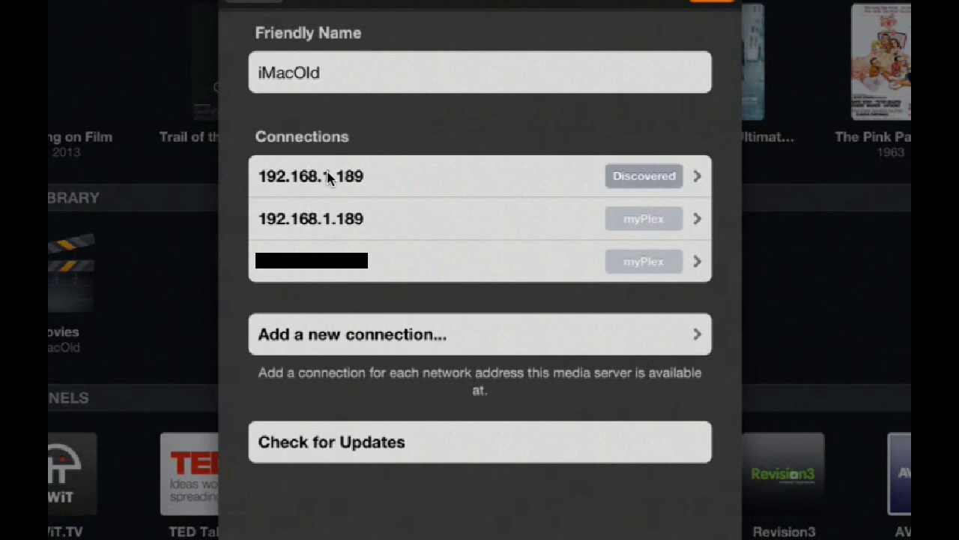
Begin adding a new server connection, then back out to the Default Server list
left_click(352, 334)
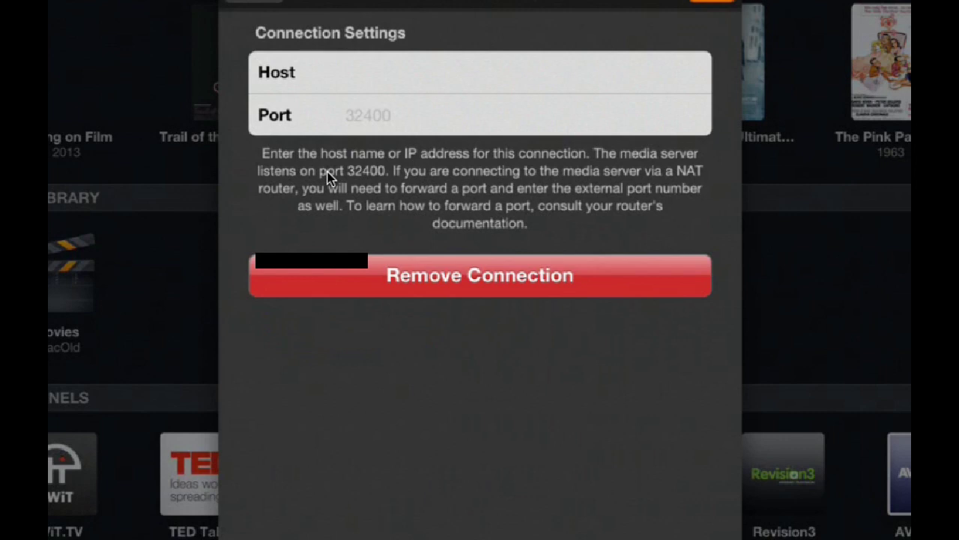
key("Escape")
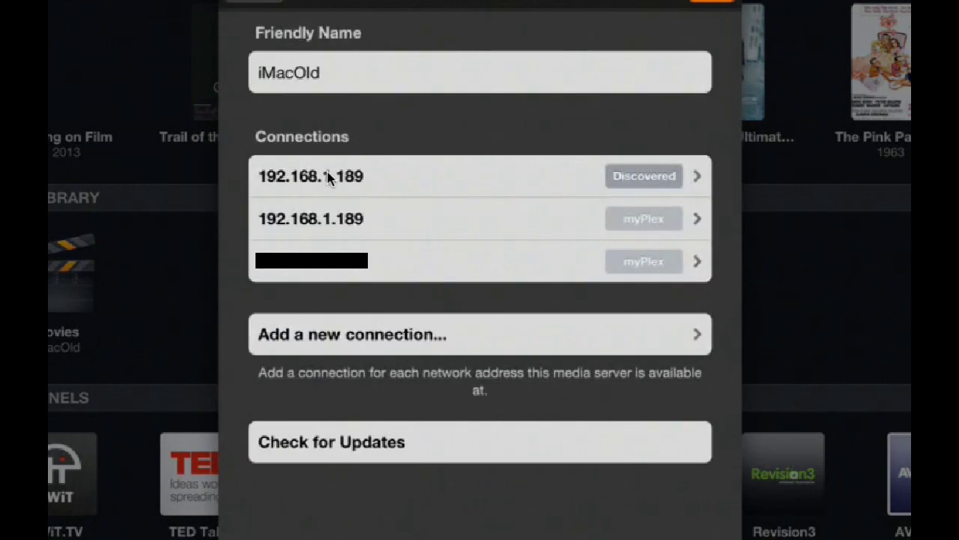
key("Escape")
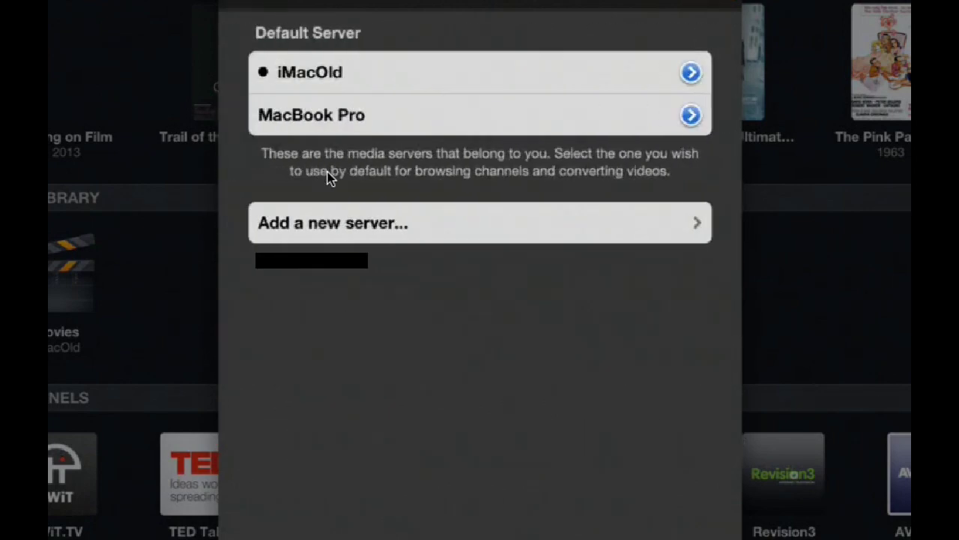